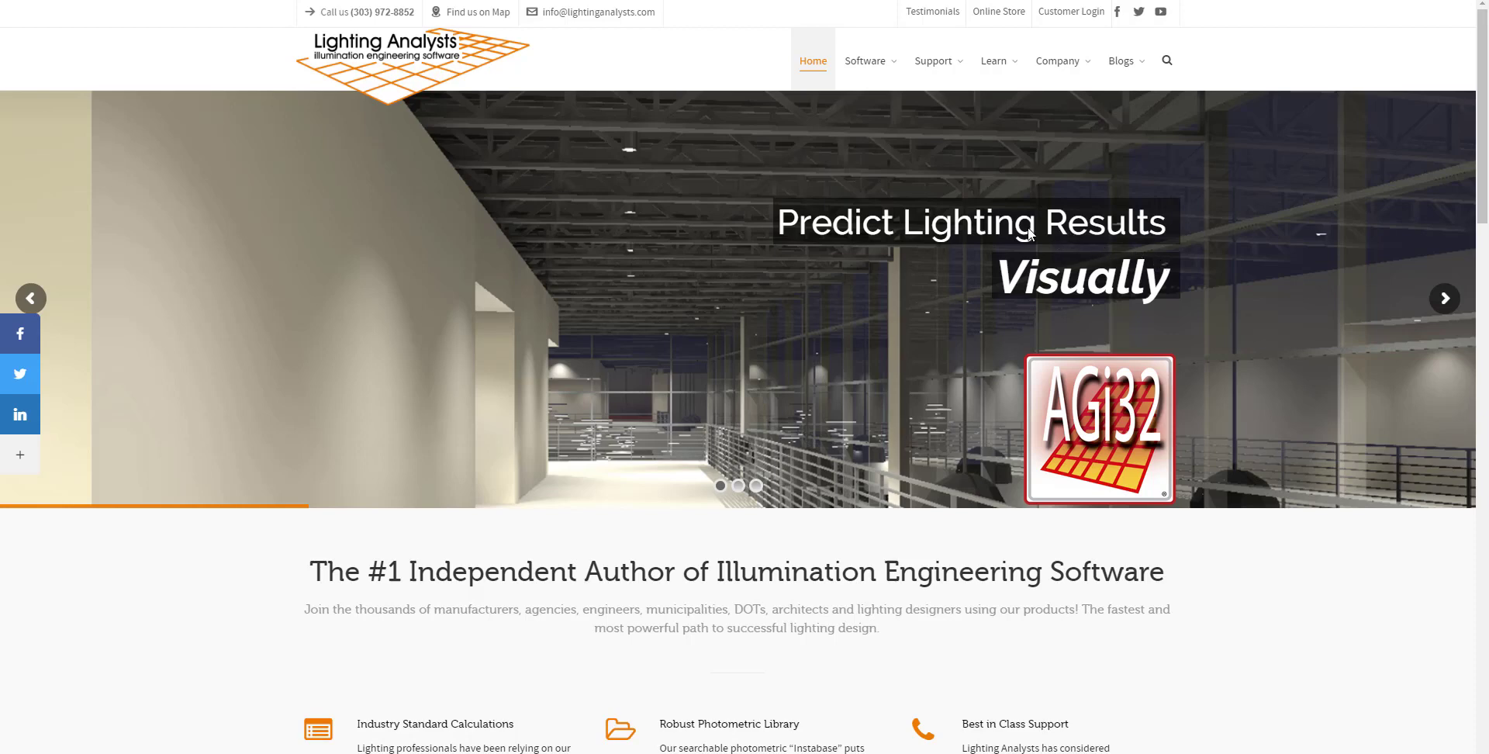
Open Instabase's list of participating manufacturers and look through the listed brands.
mouse_move(868, 66)
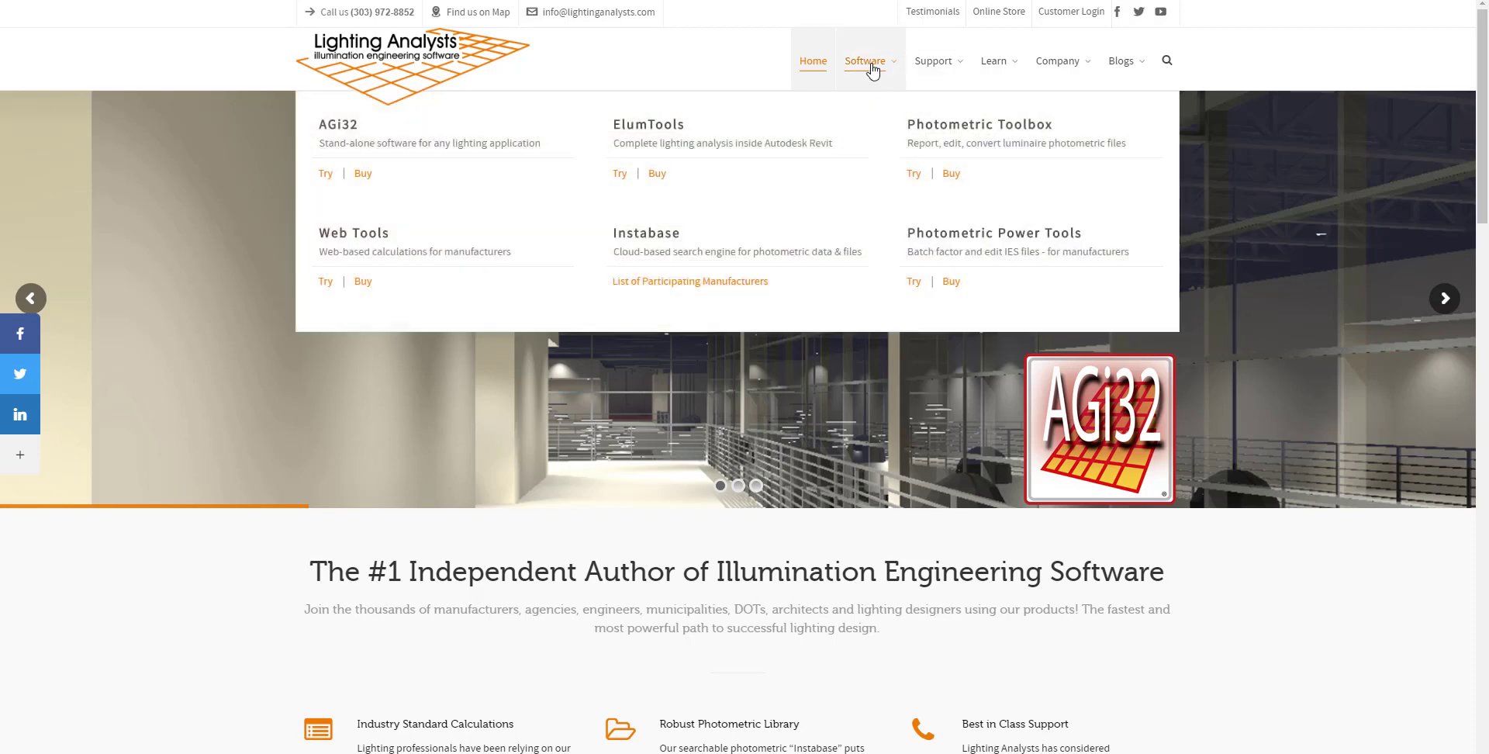
left_click(686, 284)
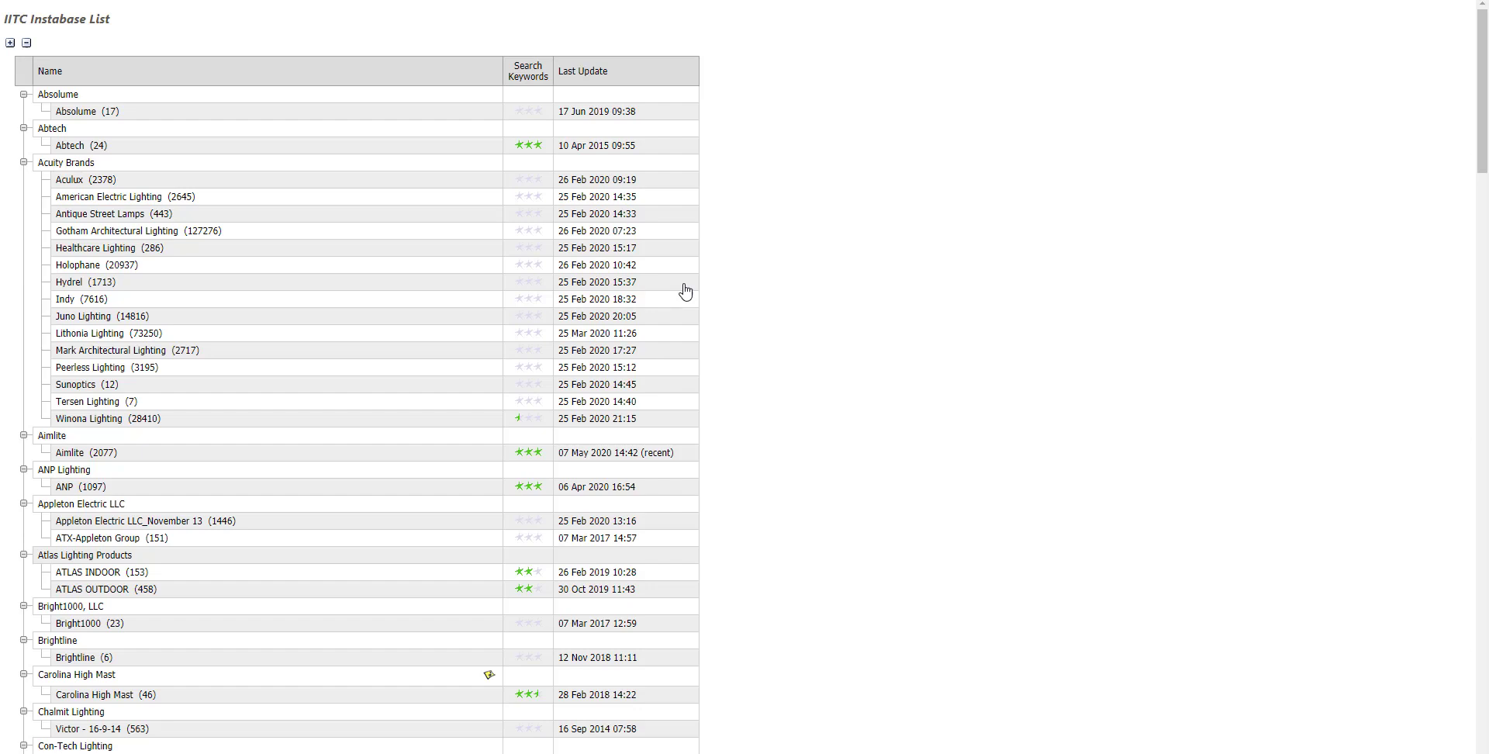
scroll(326, 285, "down", 10)
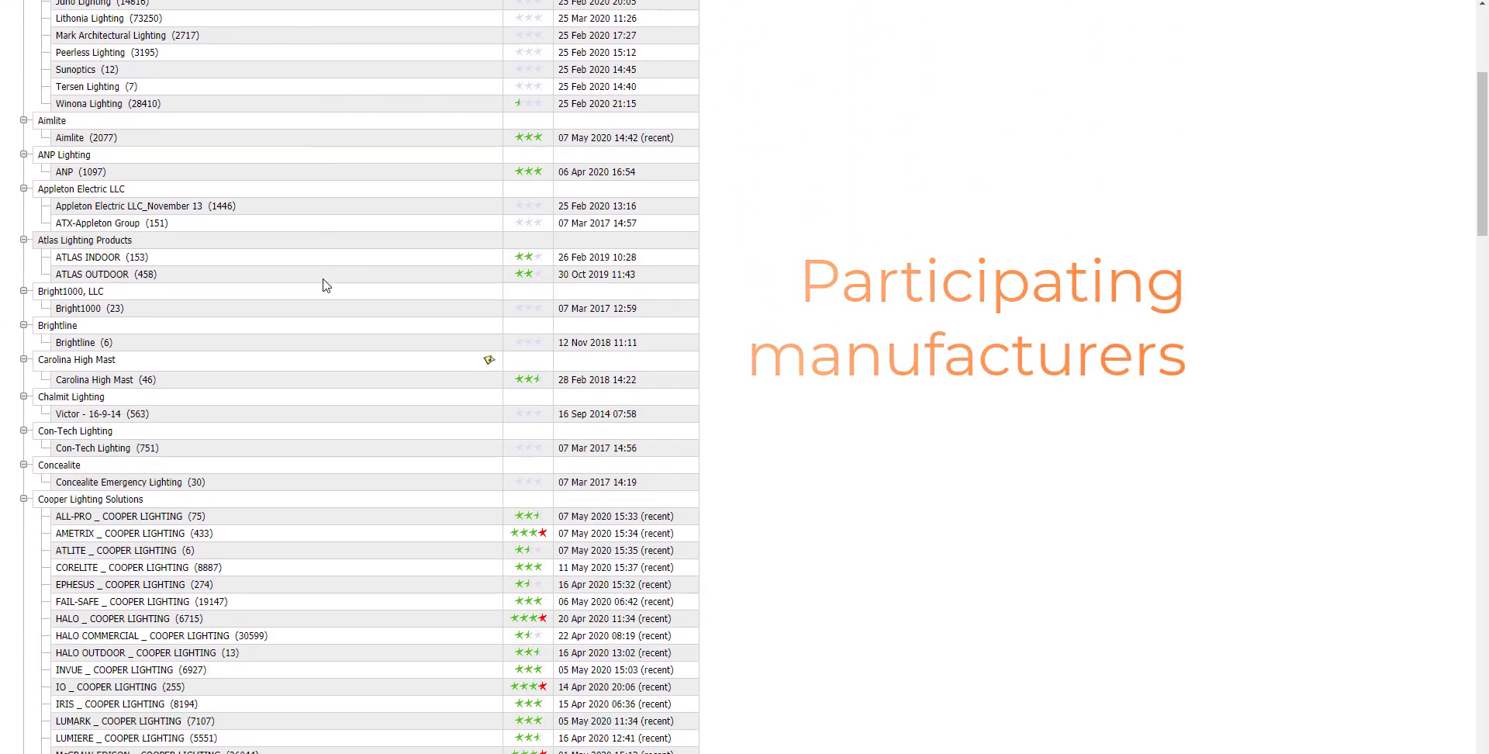
scroll(326, 285, "down", 6)
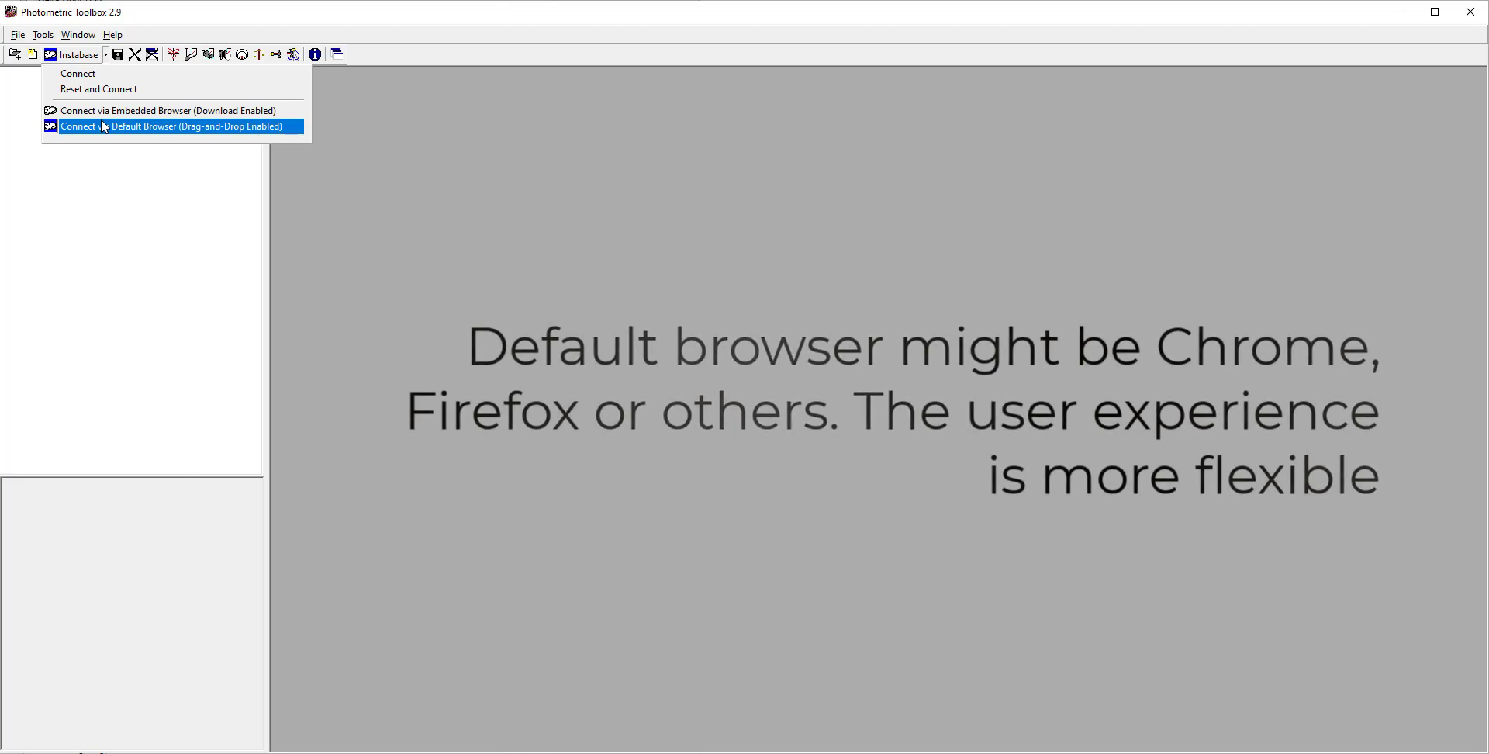
In Photometric Toolbox, connect to Instabase via the default browser and set the lamp/source type filter to LED.
left_click(183, 90)
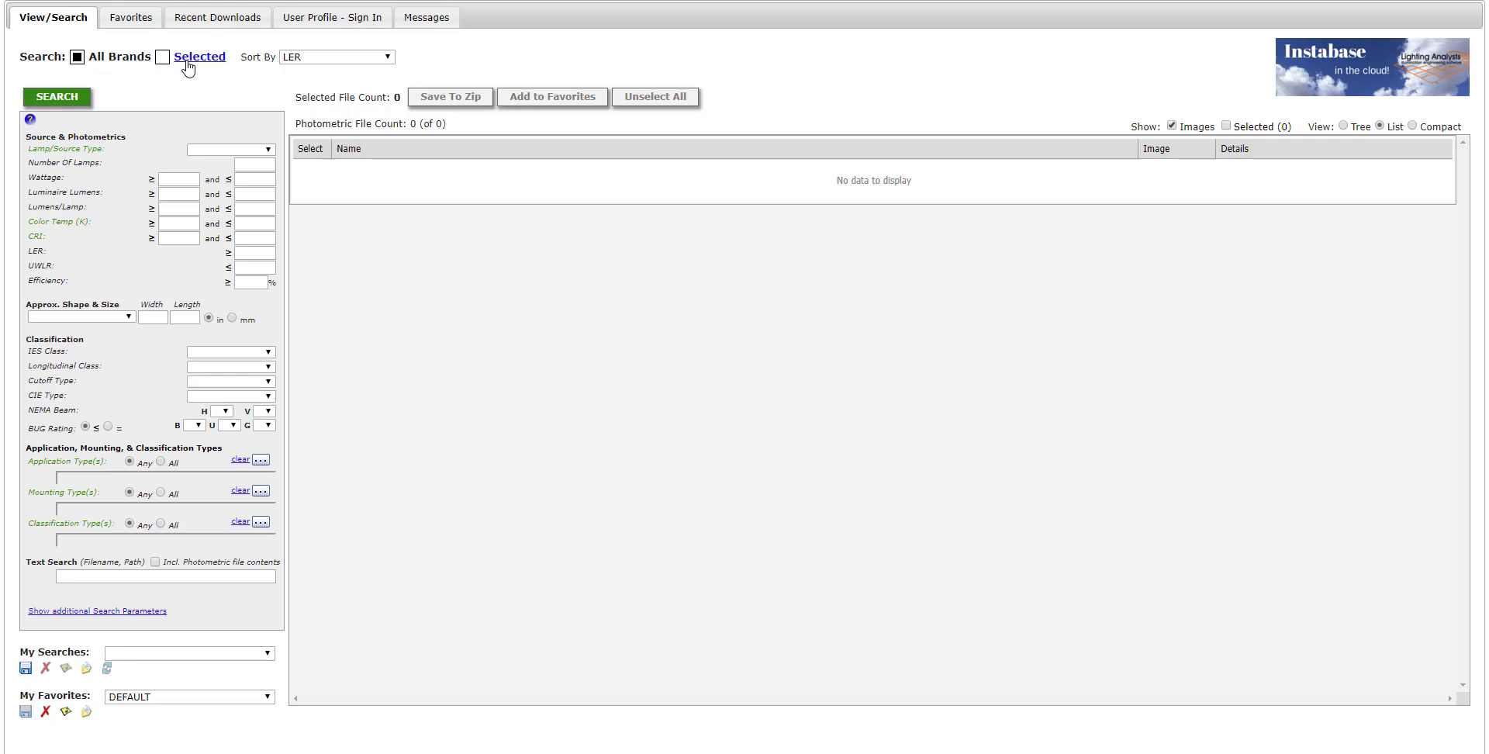
left_click(242, 149)
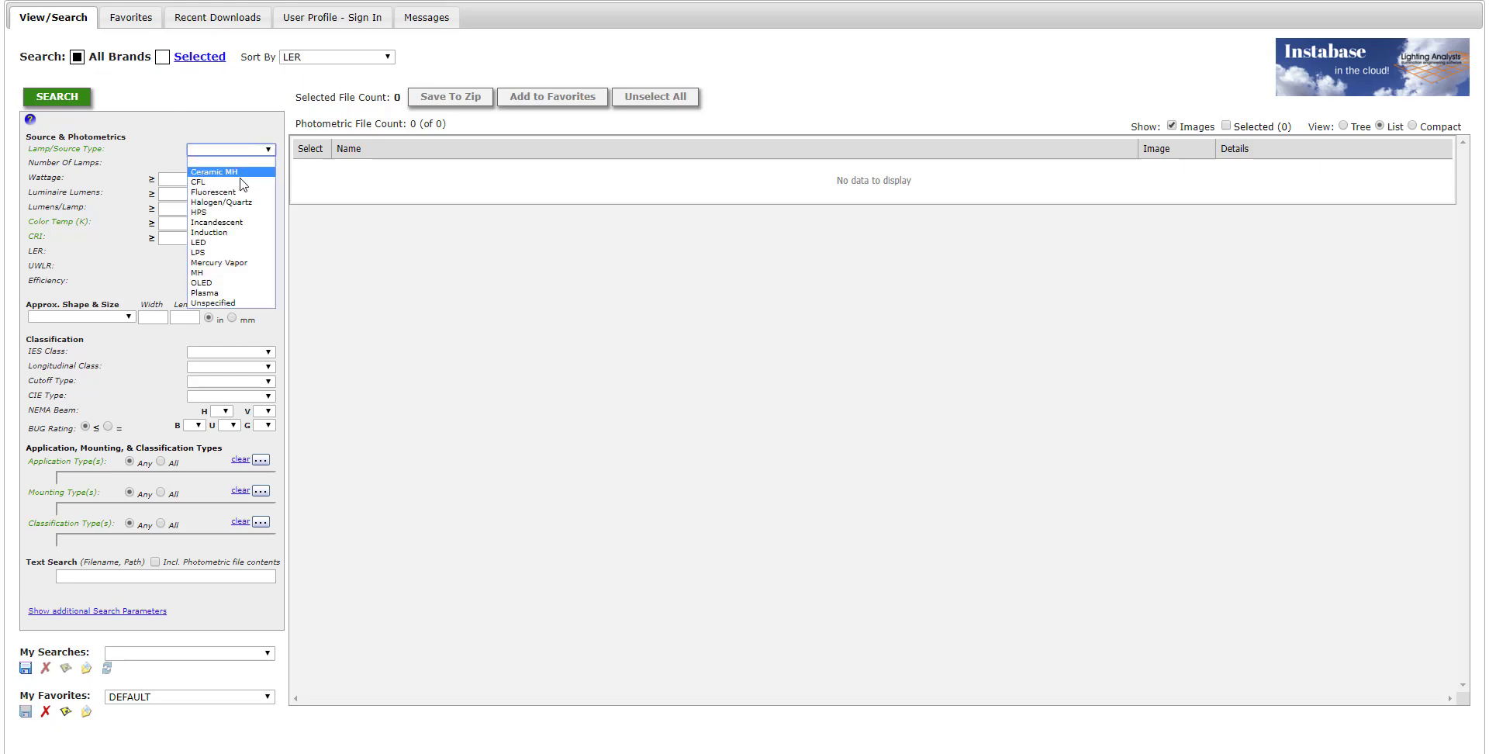
left_click(233, 243)
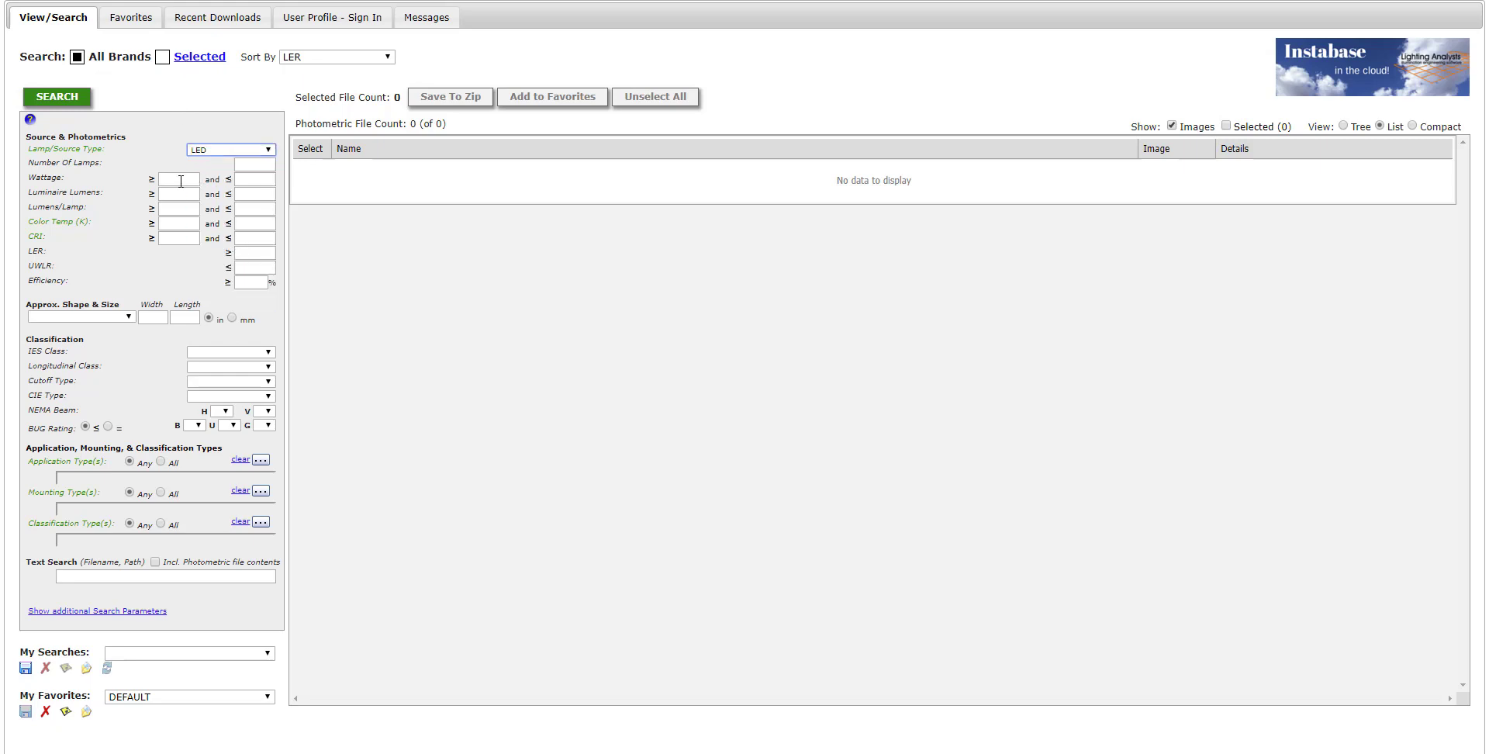
Limit the wattage to between 90 and 160 and set the minimum luminaire lumens to 16000.
left_click(180, 180)
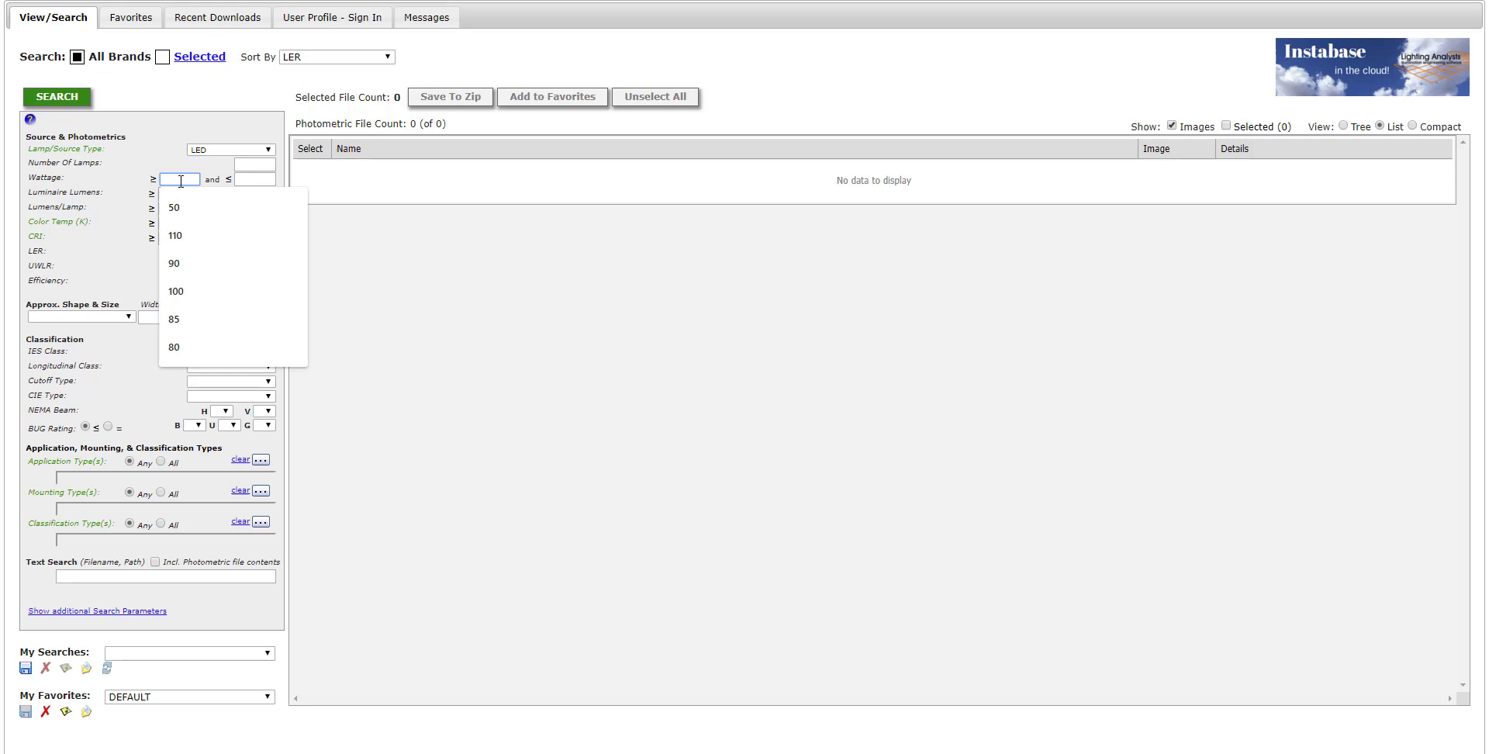
type("90")
key("Tab")
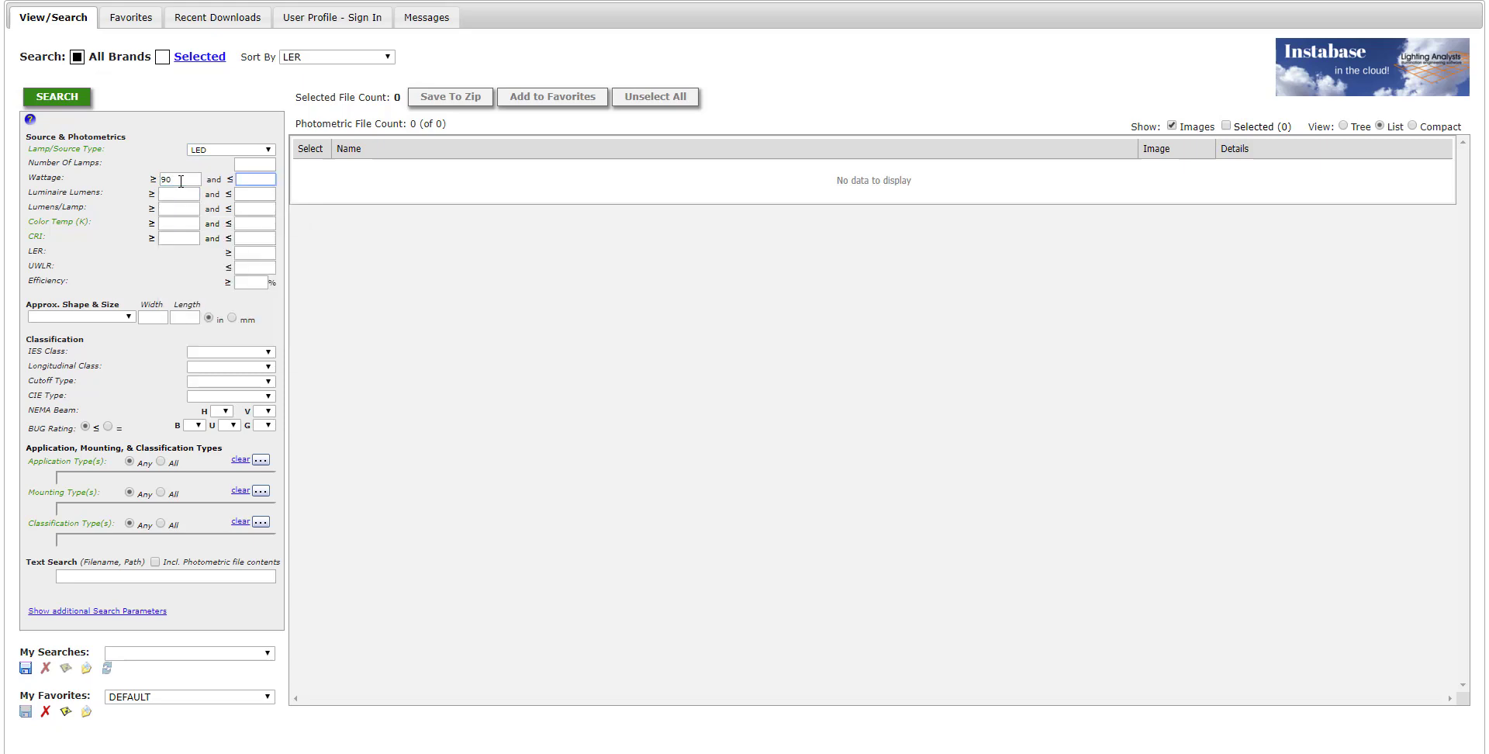
left_click(169, 194)
type("1600")
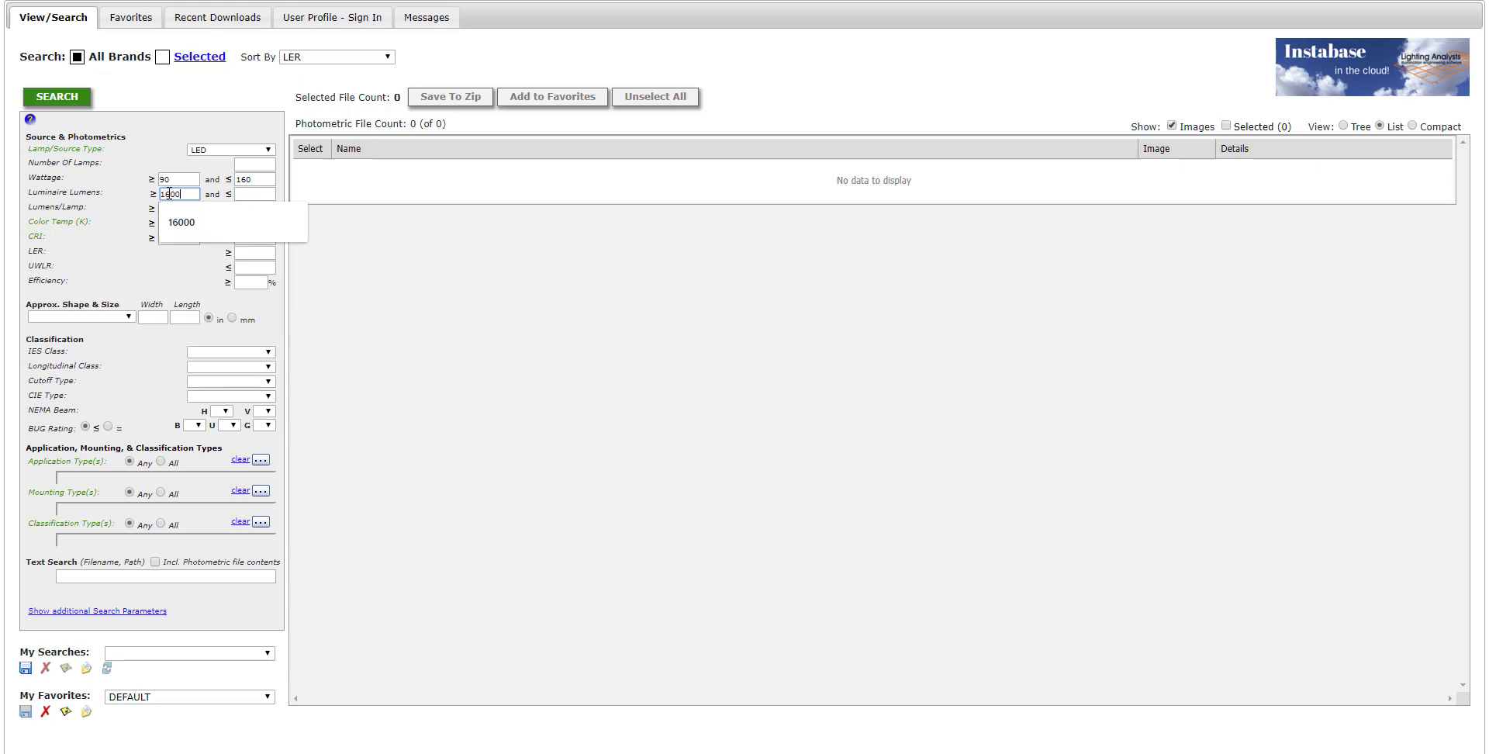
type("0")
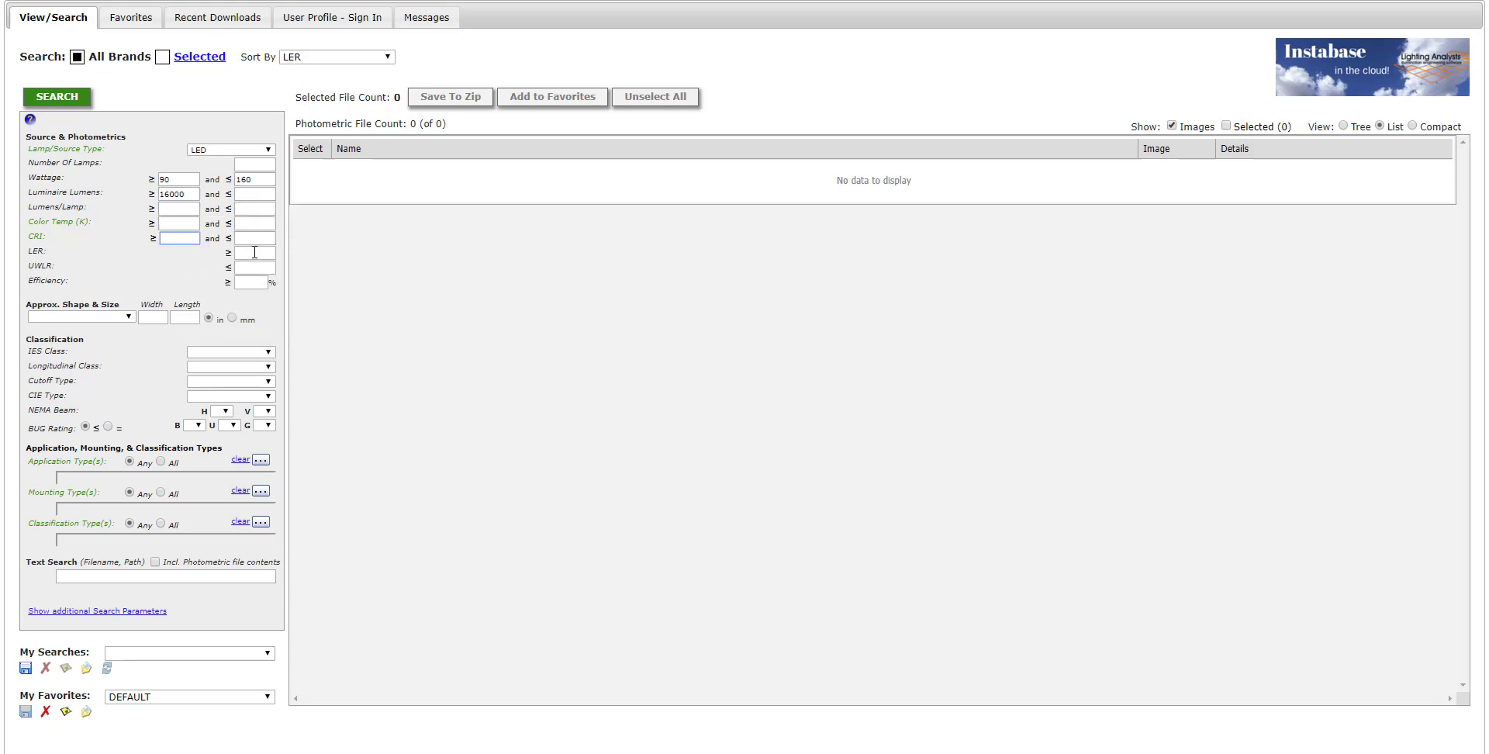
Set the minimum LER to 120 and the IES class to Type II.
left_click(255, 252)
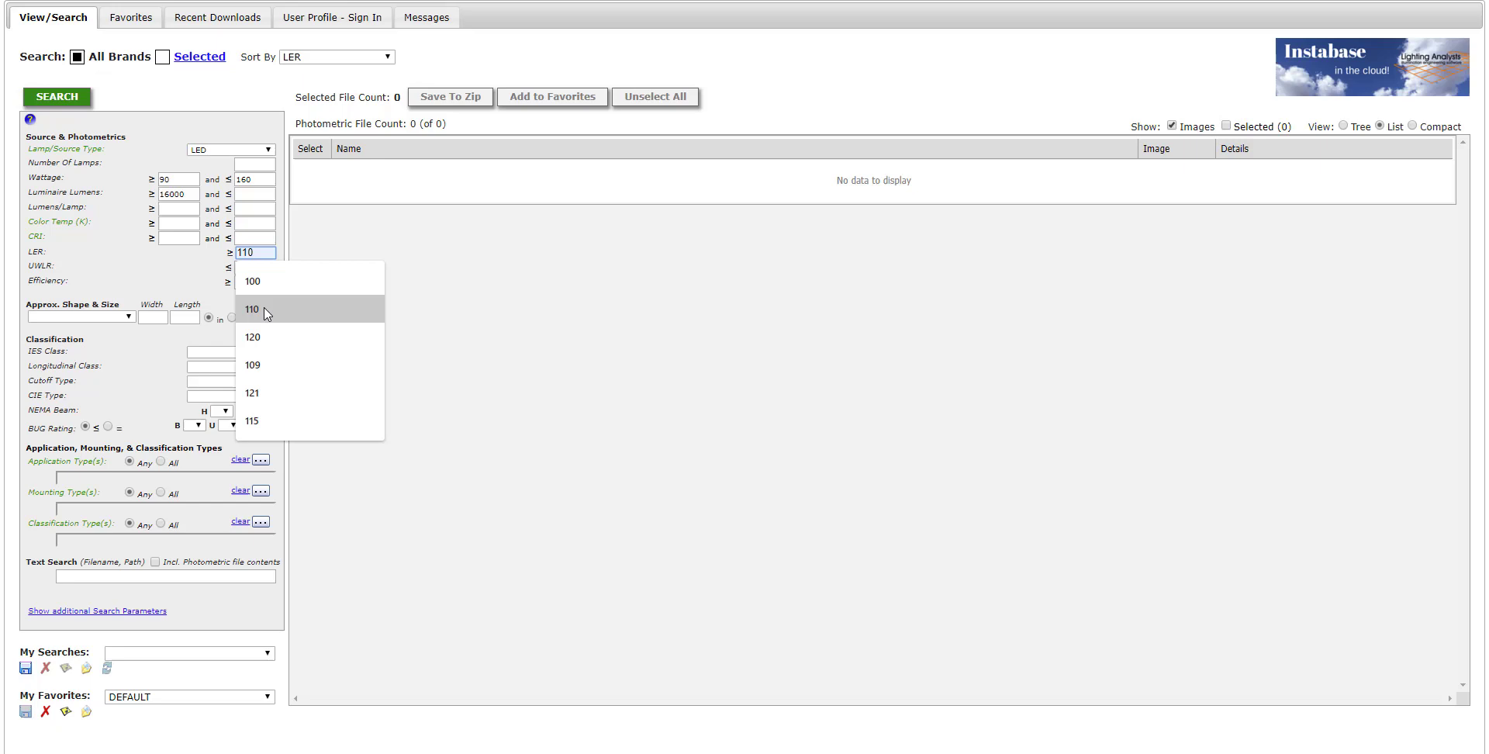
left_click(261, 337)
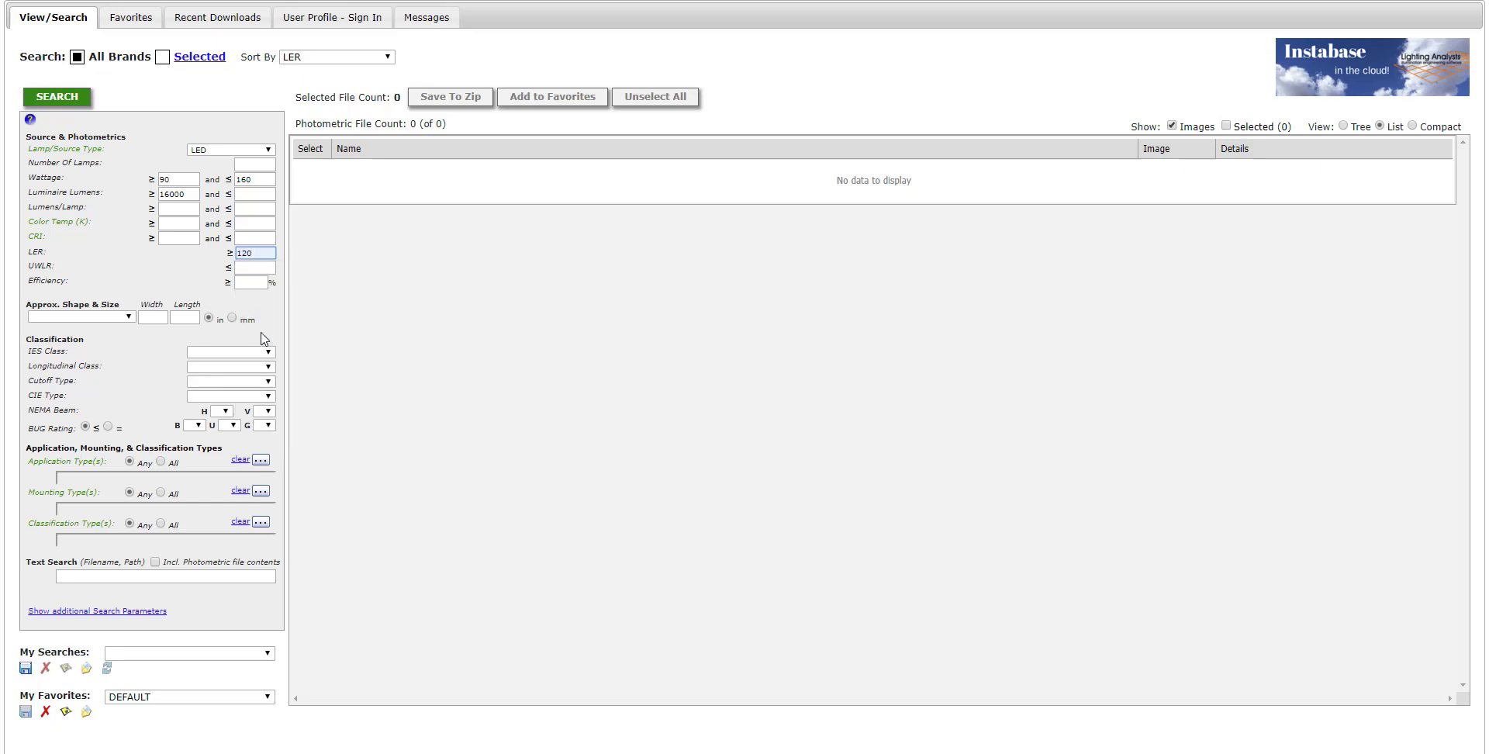
left_click(268, 352)
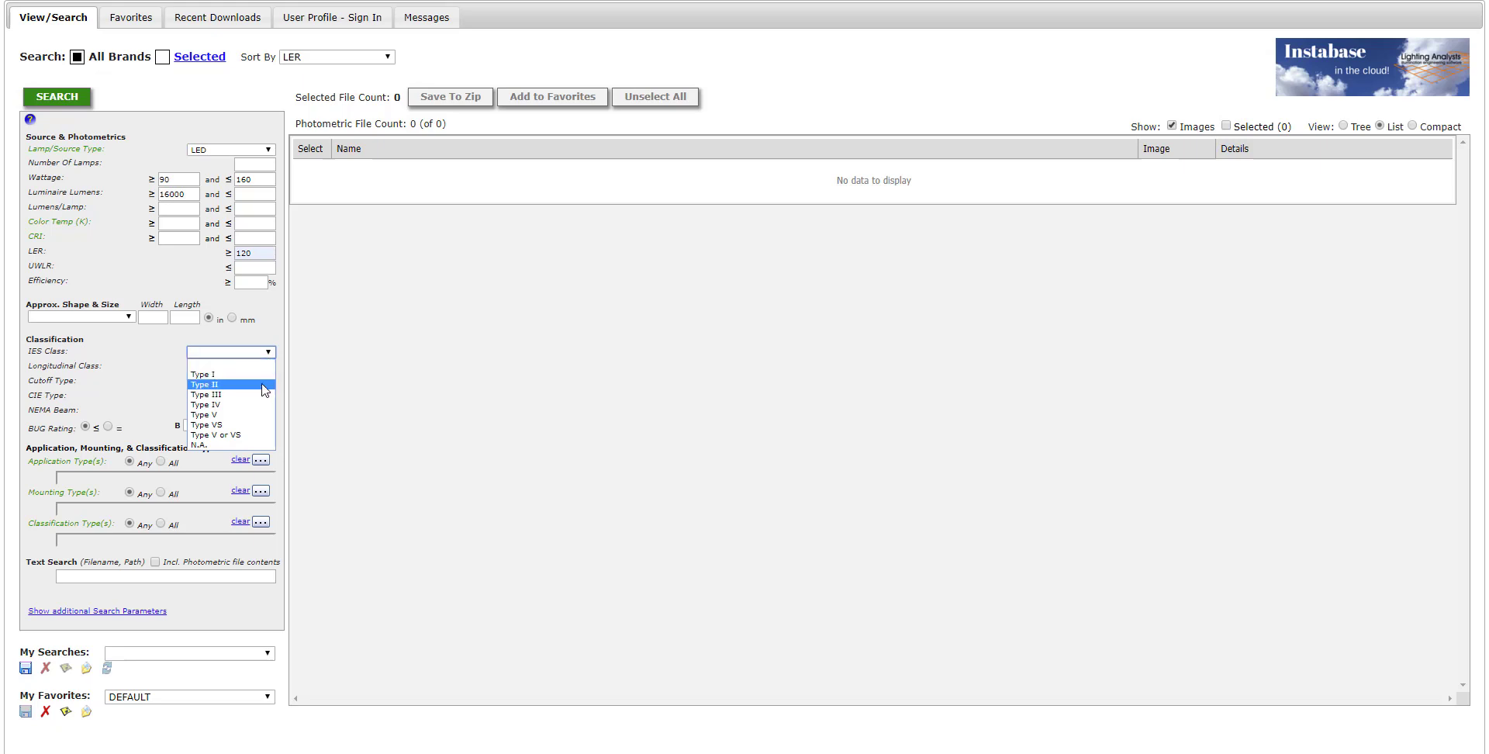
left_click(264, 385)
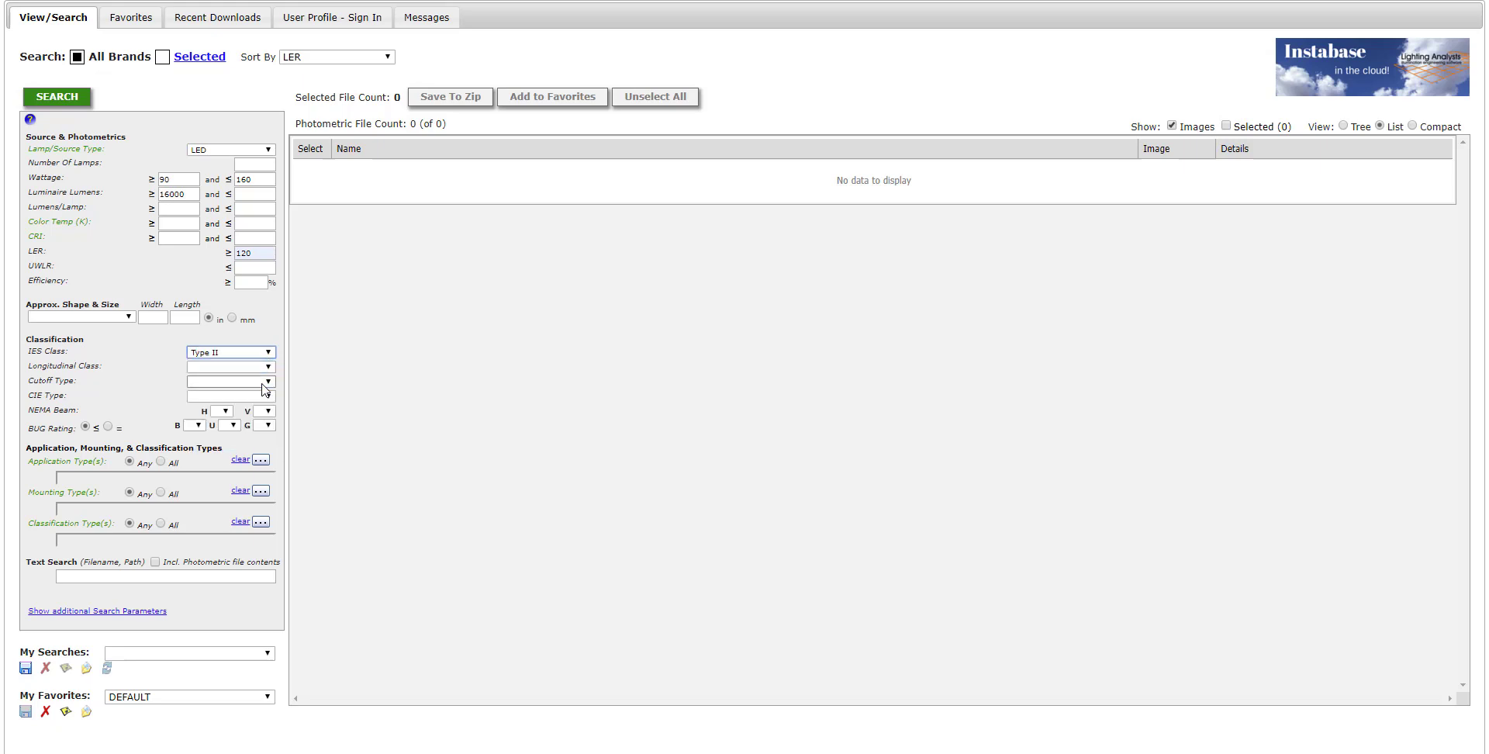
Set the maximum BUG rating to B 2, U 0, G 2 and run the search across all brands.
left_click(198, 426)
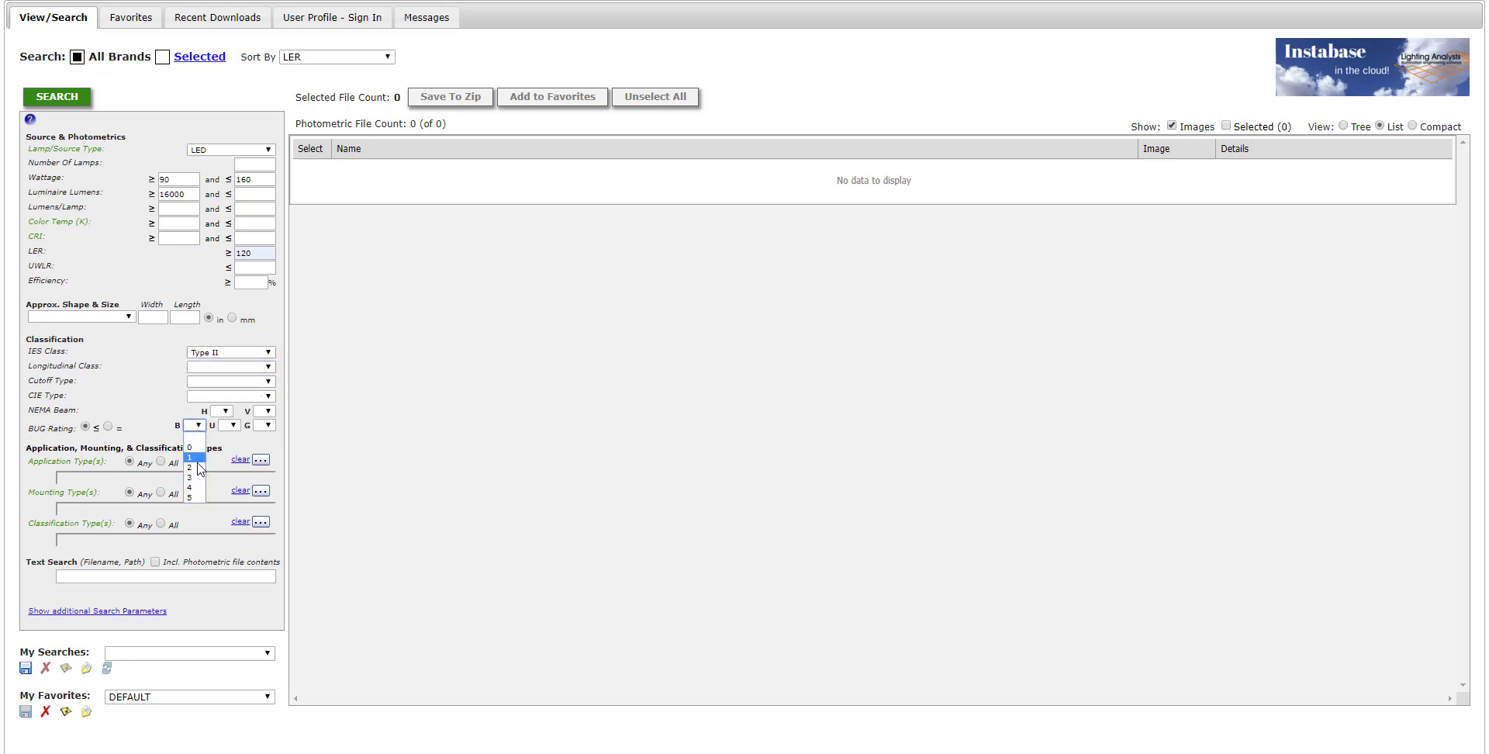
left_click(195, 467)
left_click(229, 425)
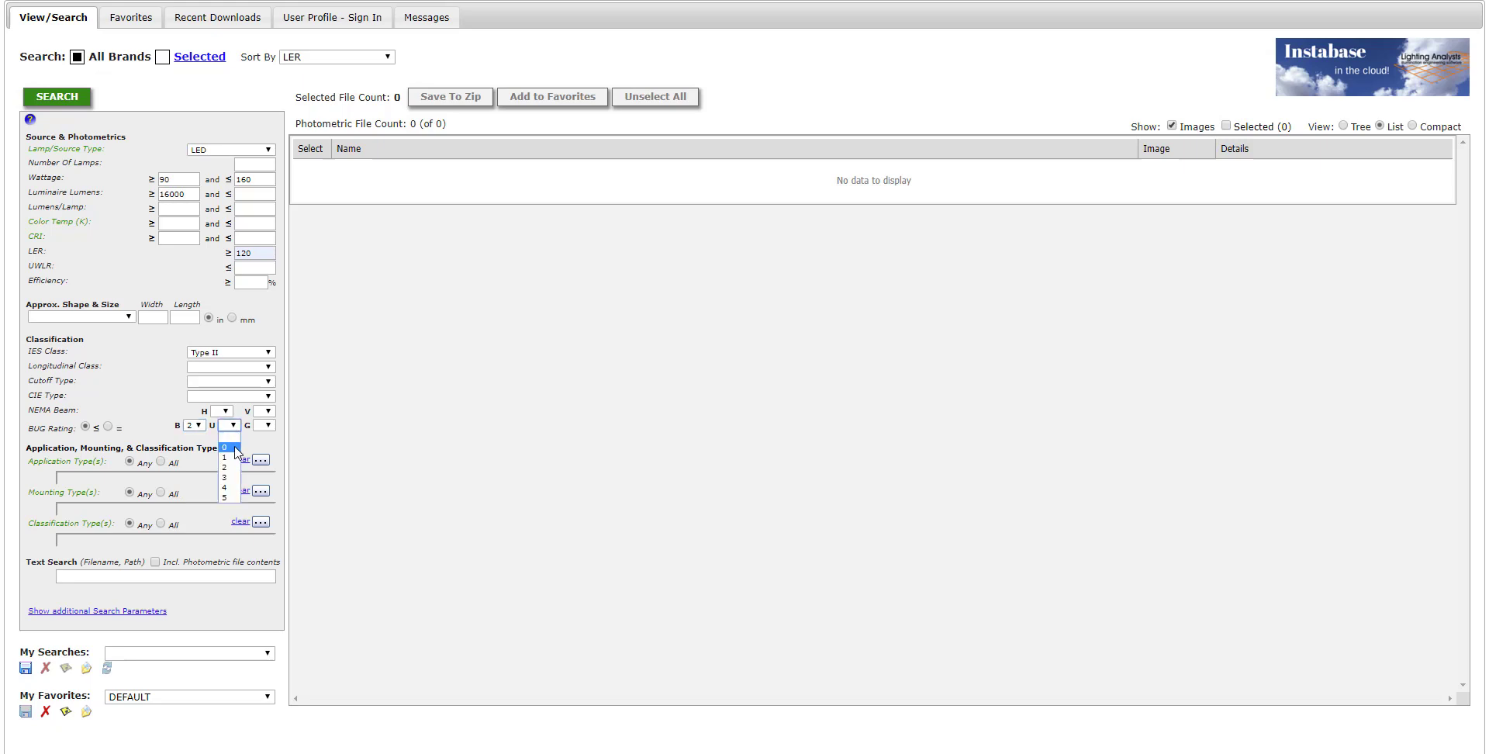
left_click(230, 444)
left_click(268, 426)
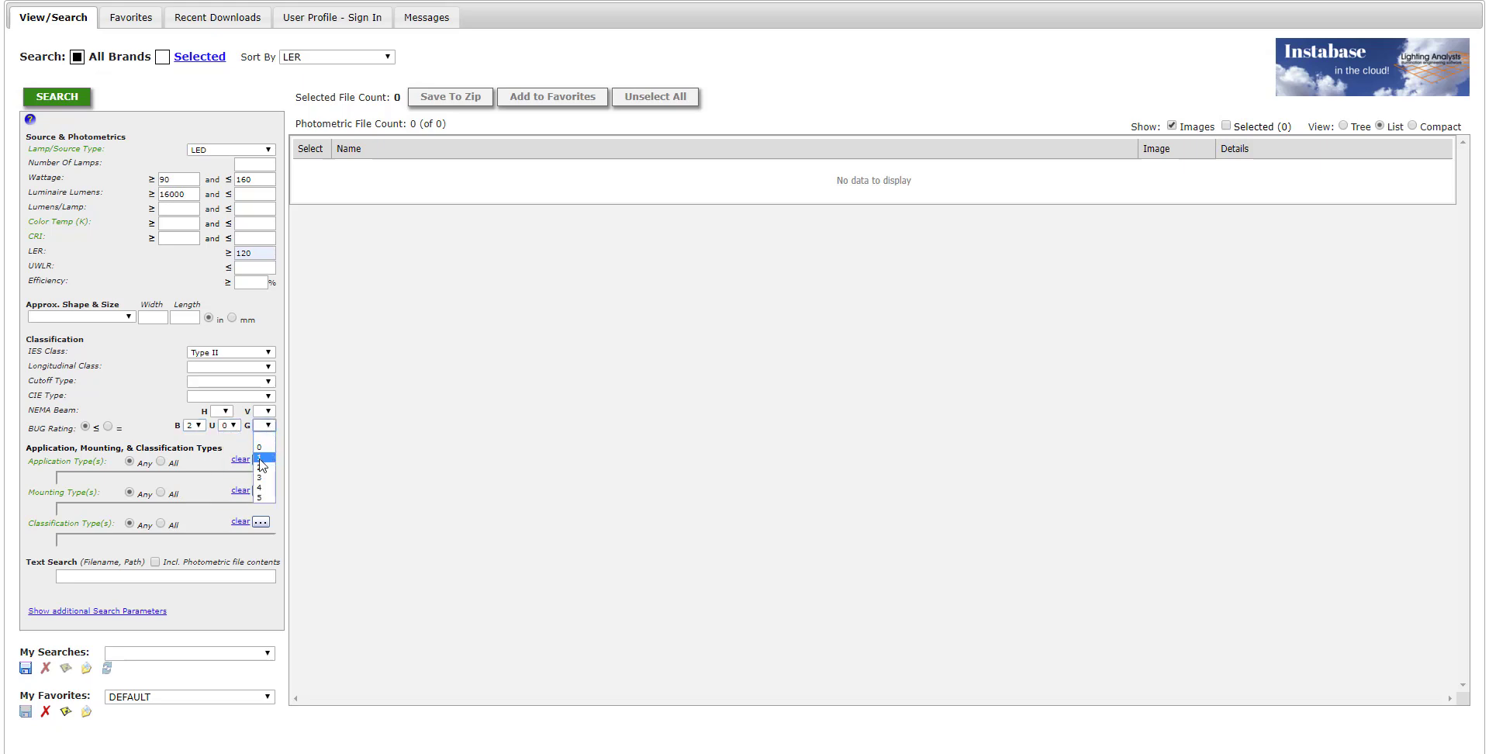
left_click(264, 470)
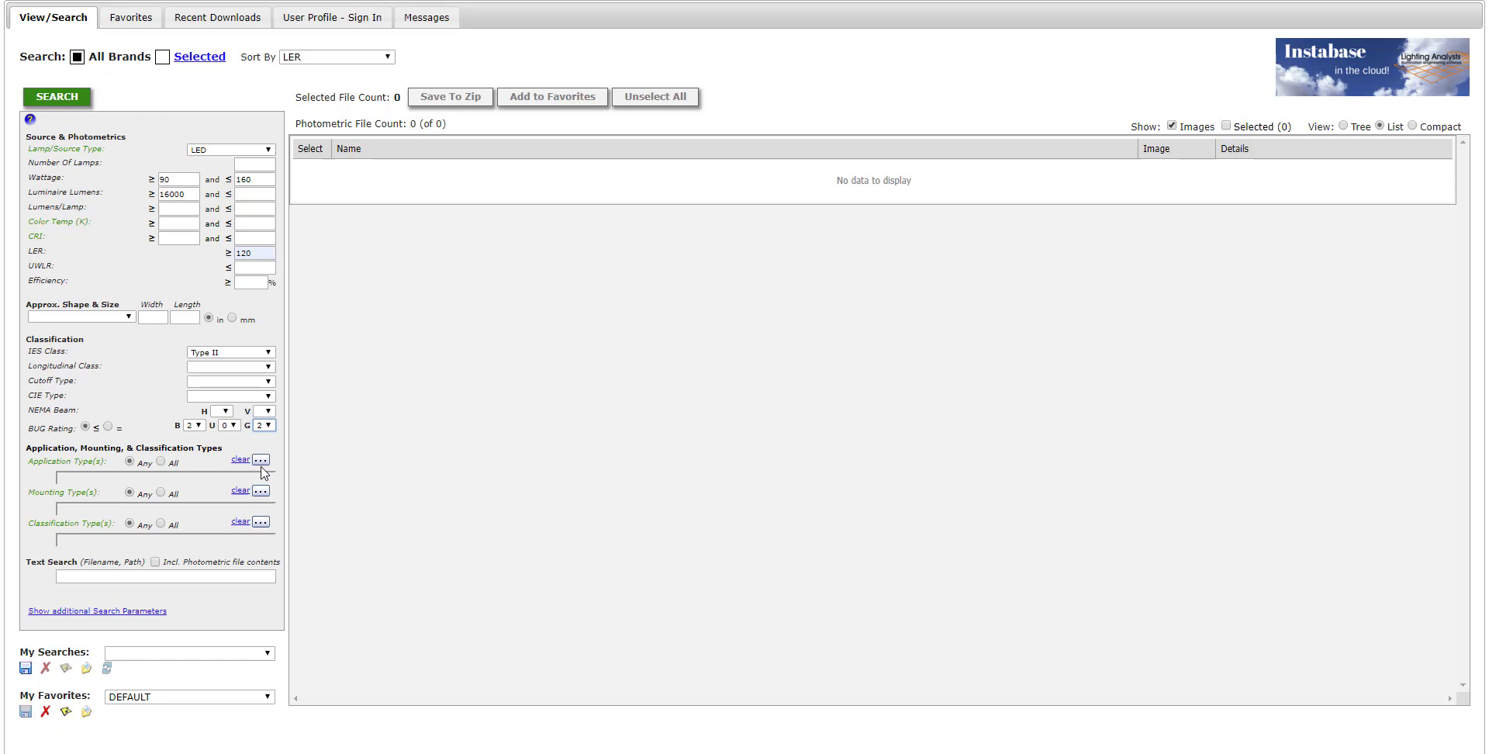
left_click(69, 97)
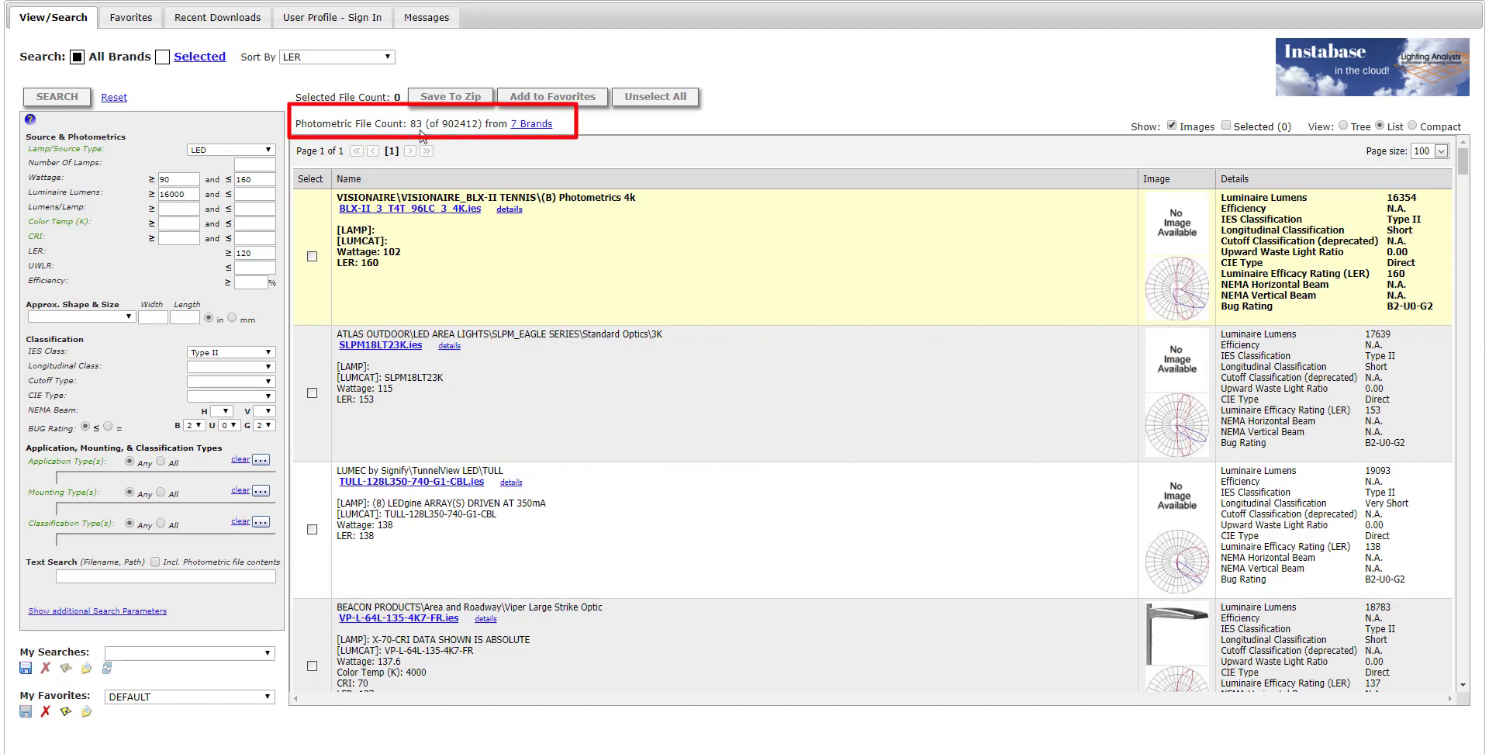
Review the brands matching the search, the first results and the available sort options.
left_click(542, 132)
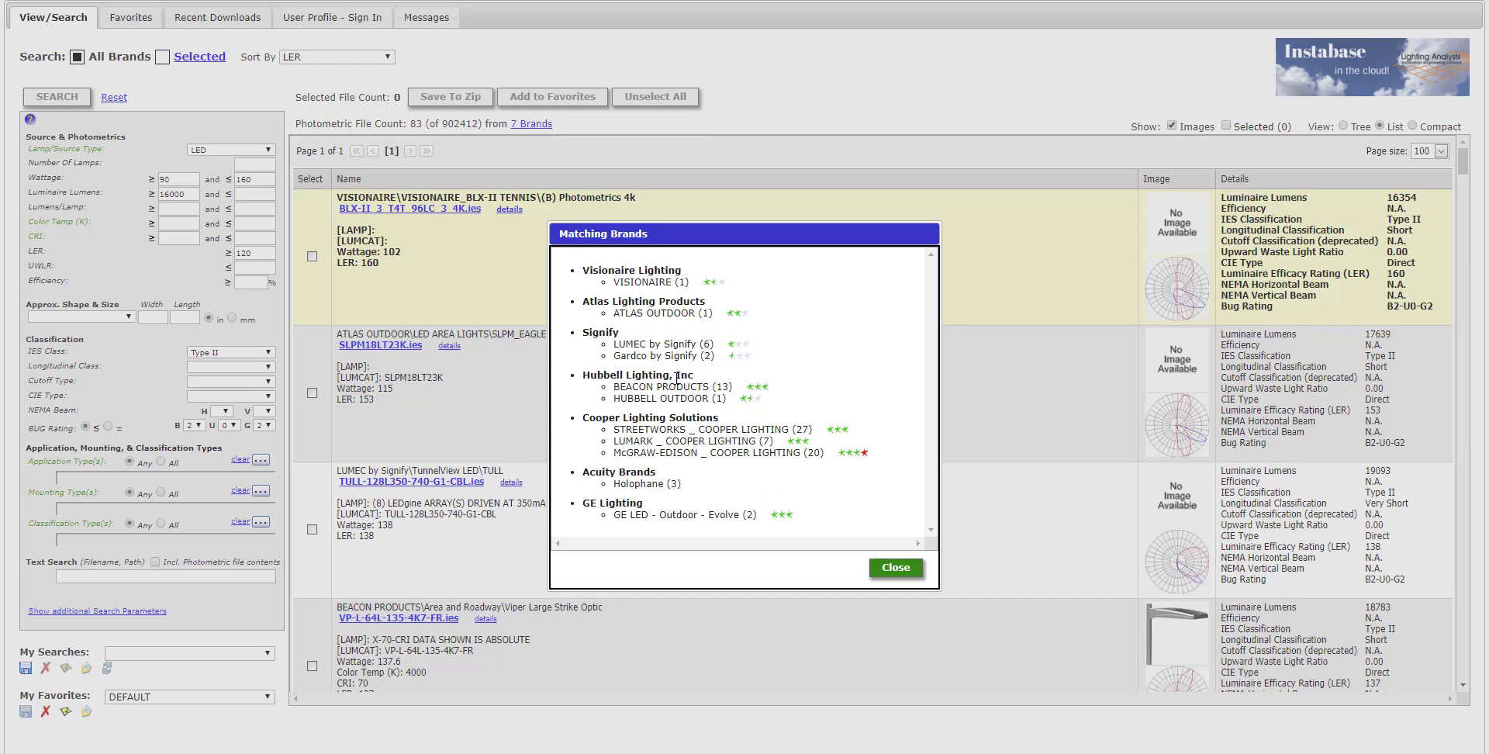
left_click(894, 569)
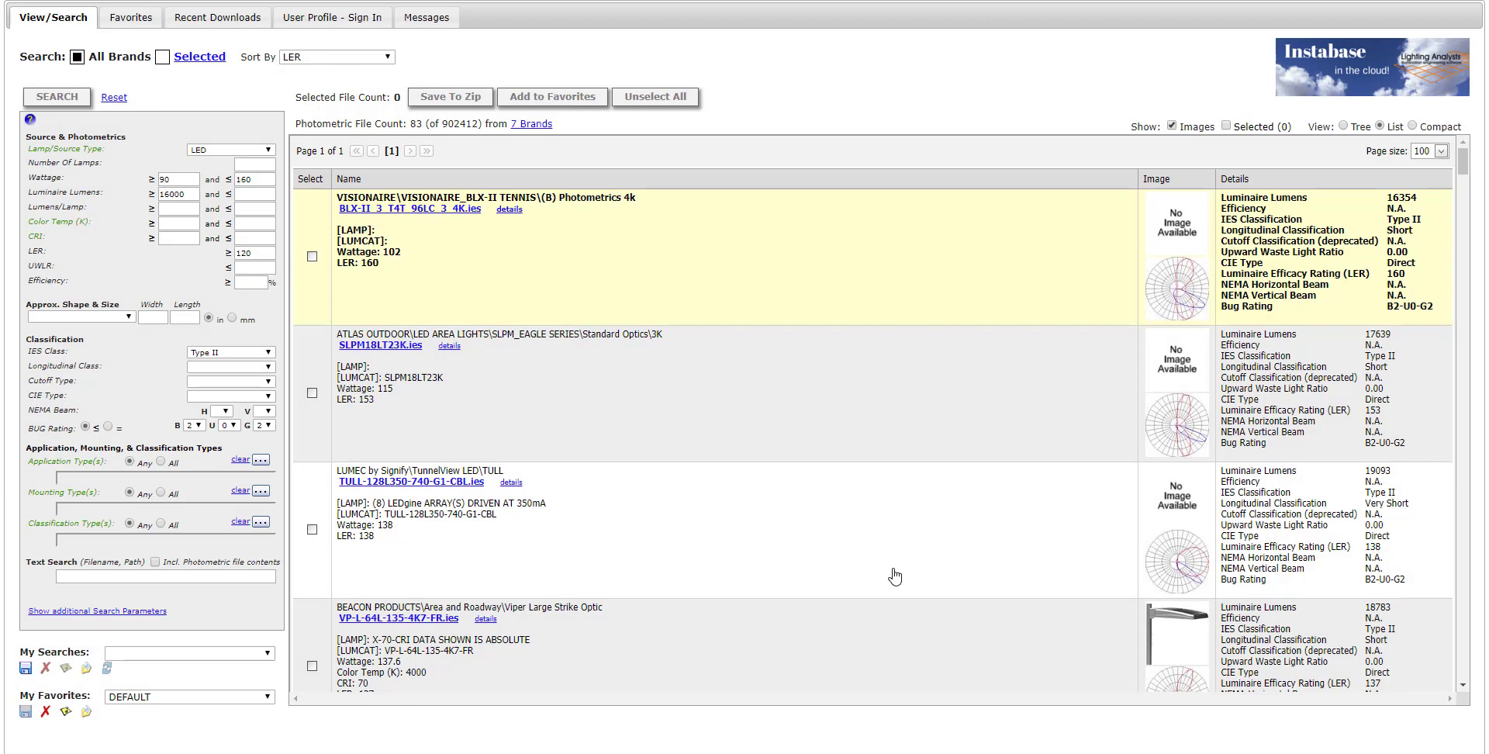
scroll(894, 576, "down", 5)
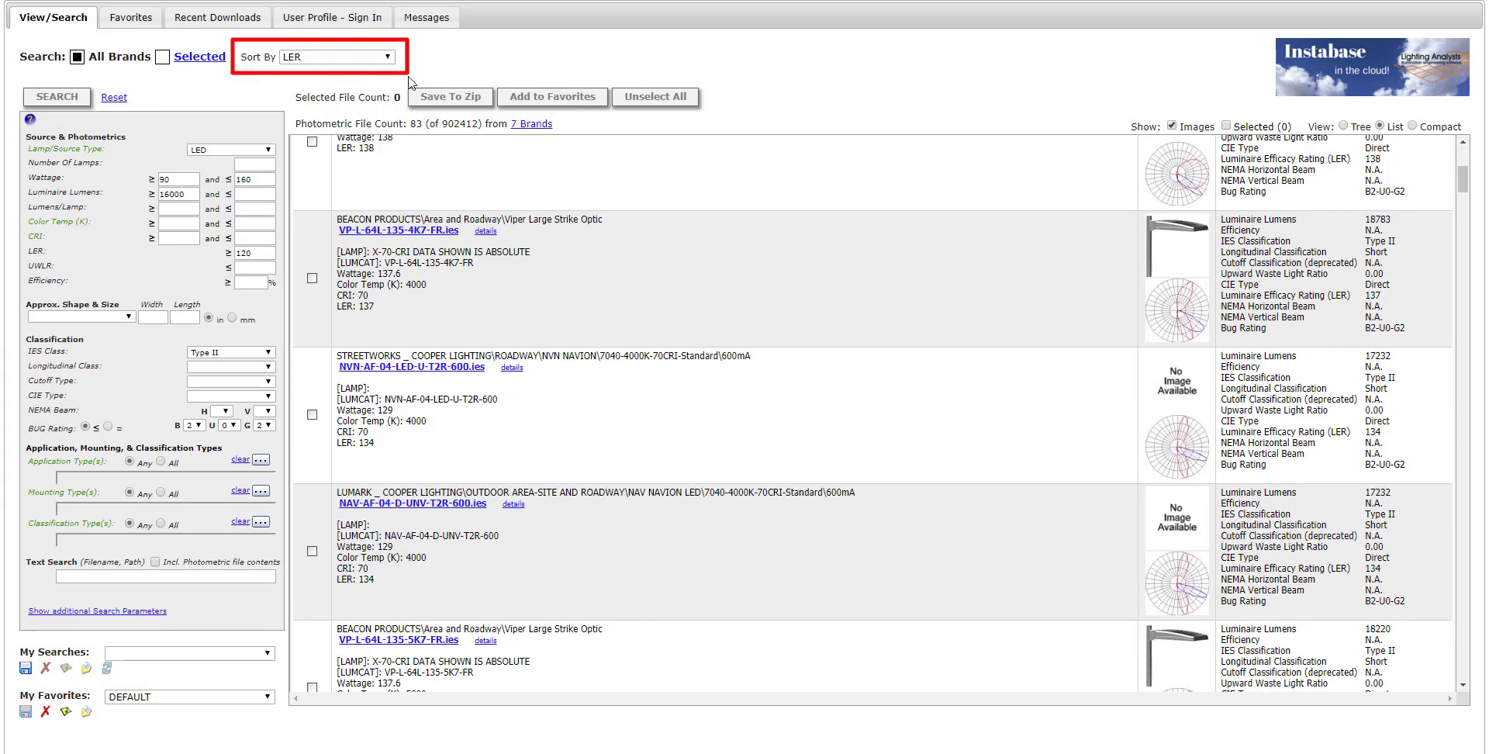
left_click(364, 59)
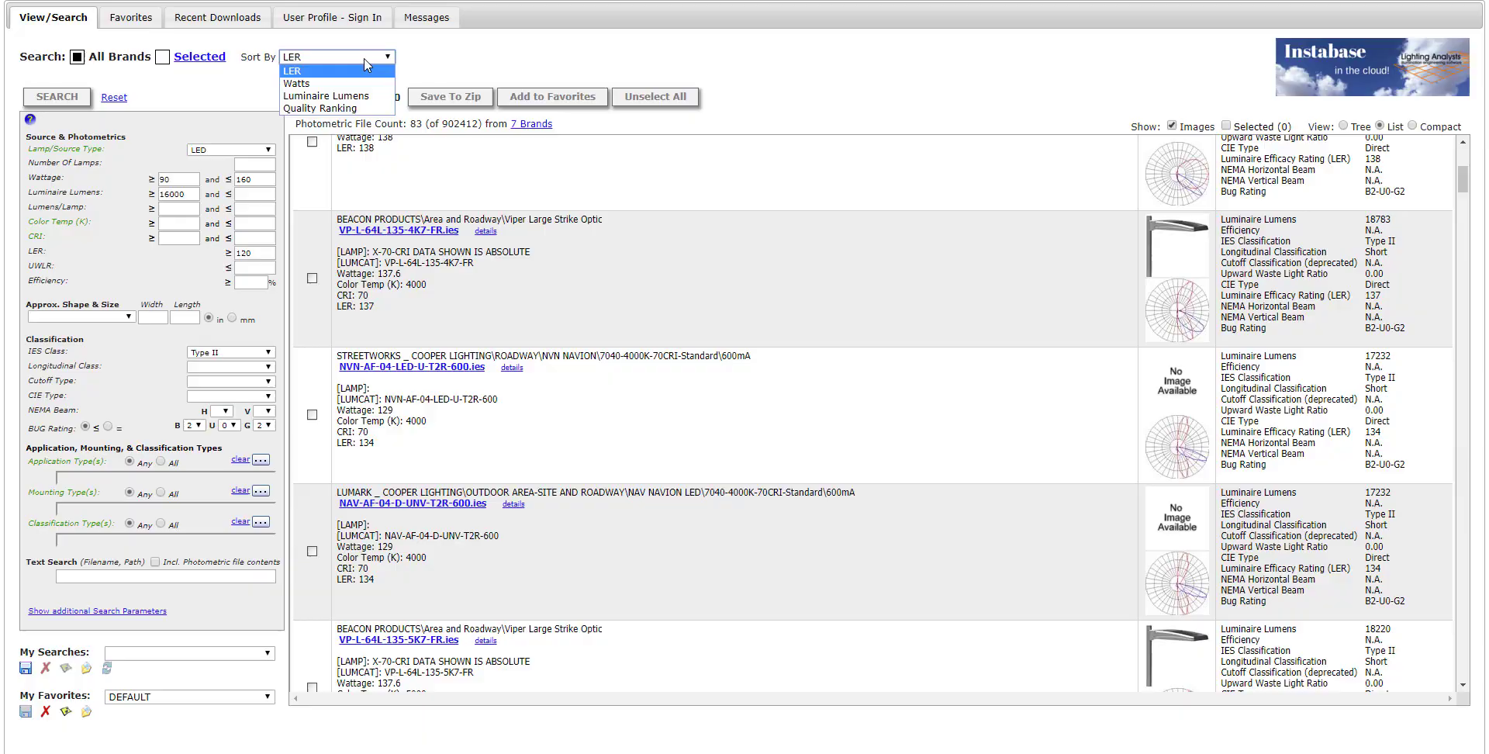
left_click(364, 58)
Load P21-2-140LA-NW.ies from the end of the search results into the Photometric Toolbox file list.
scroll(473, 236, "down", 10)
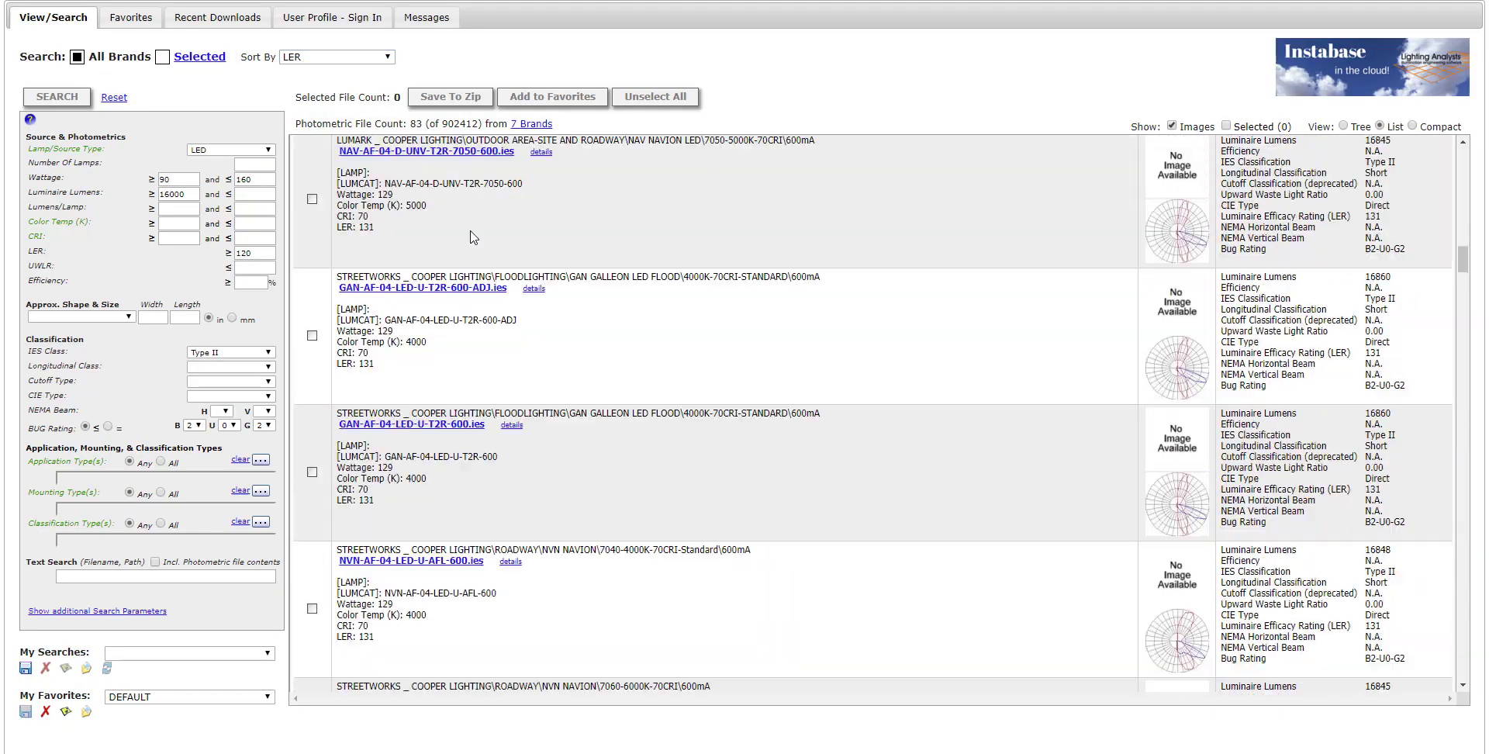
scroll(474, 236, "down", 20)
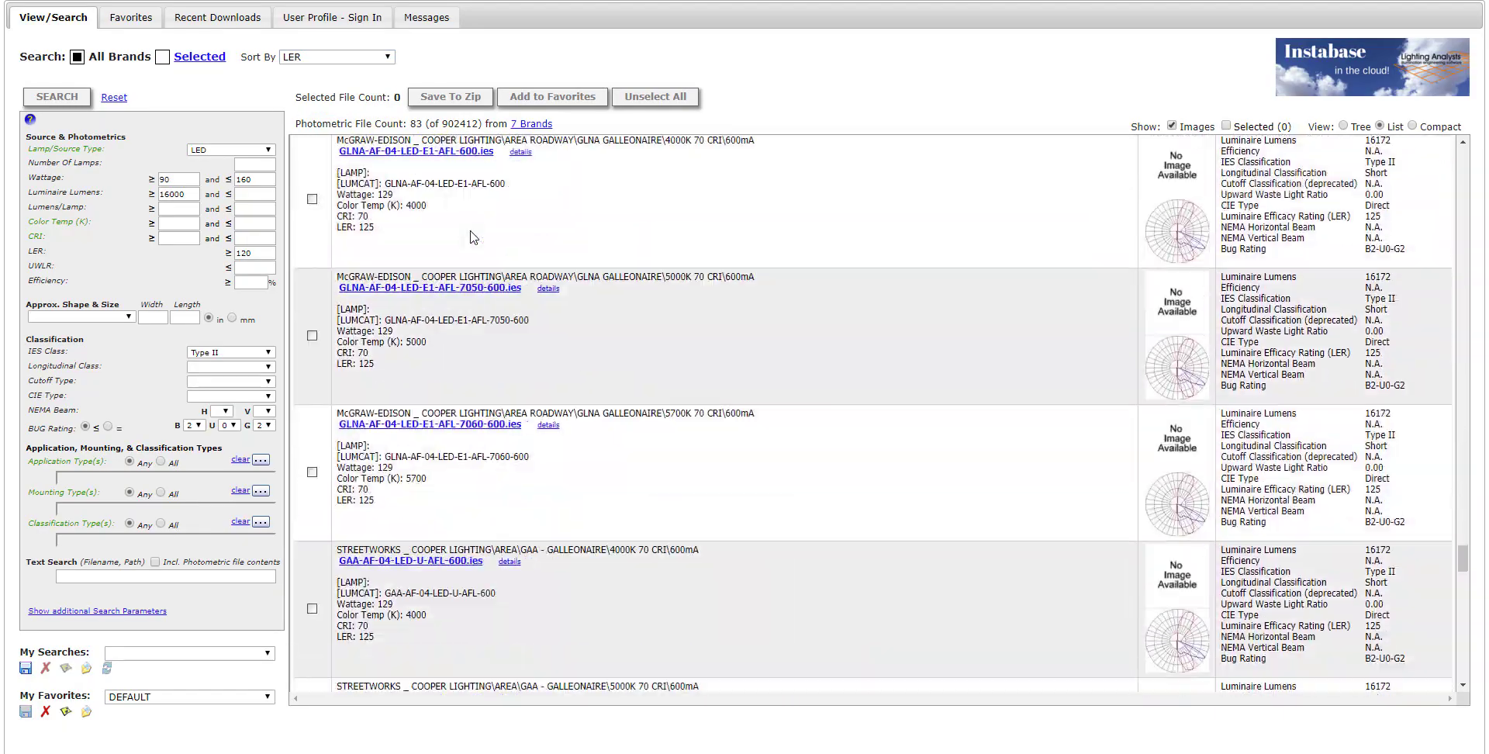
scroll(473, 237, "down", 15)
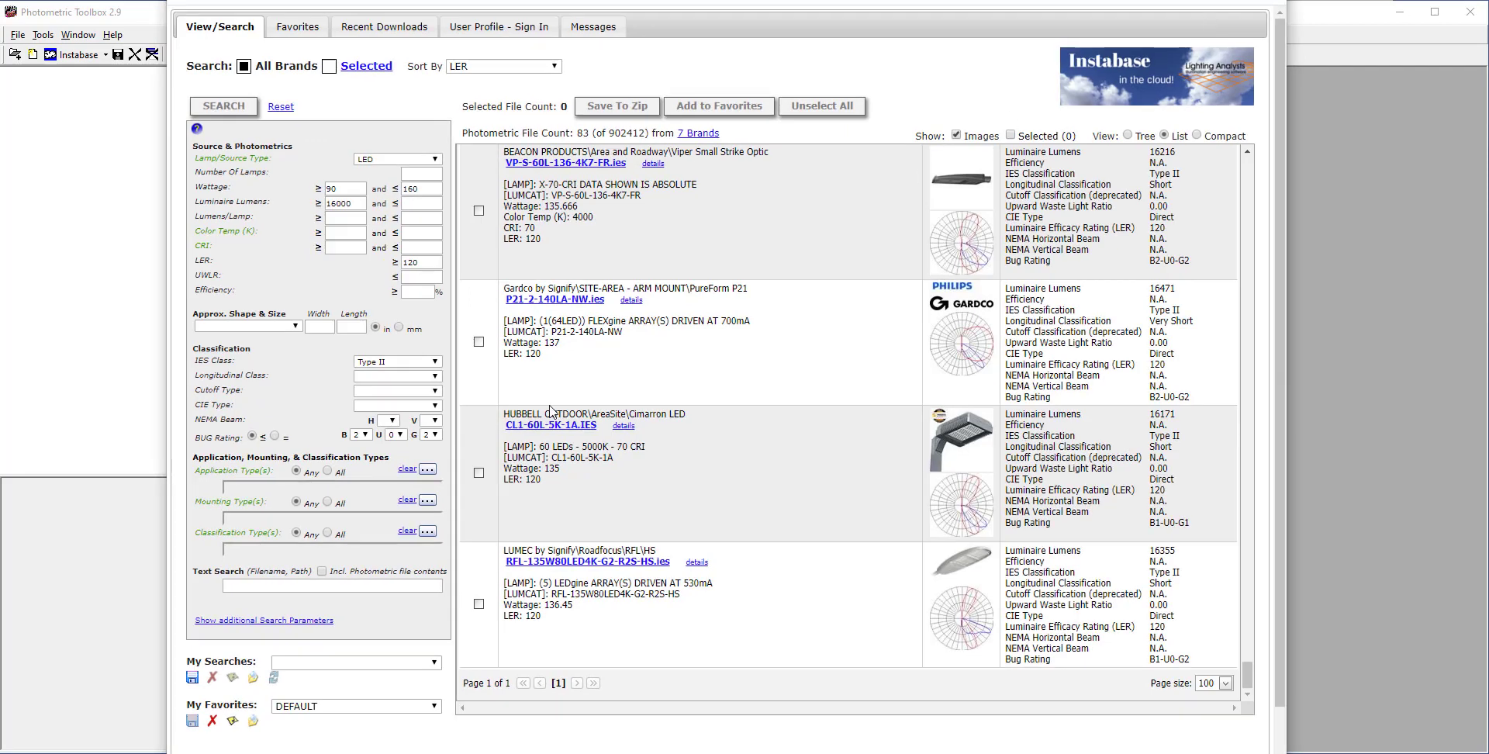
left_click_drag(529, 308, 120, 235)
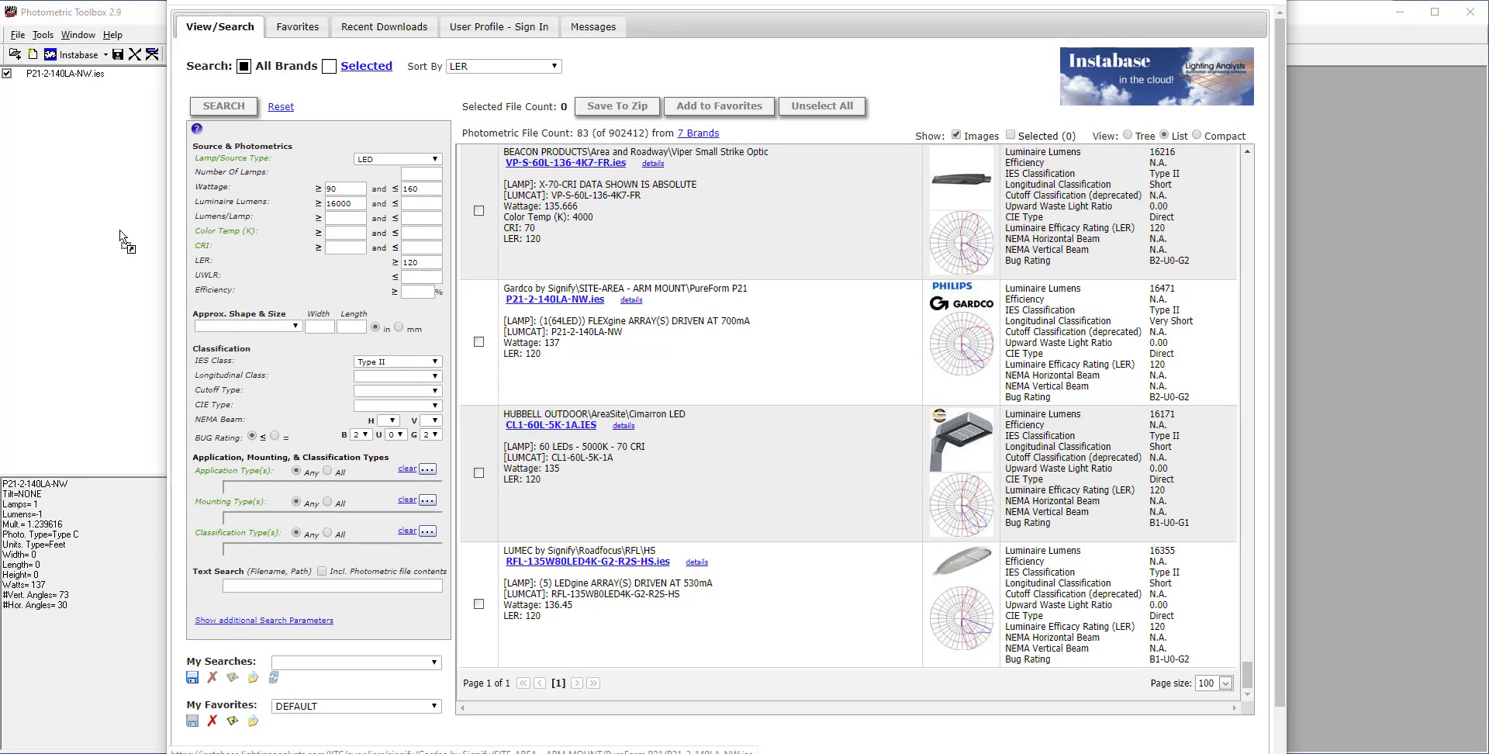
Download CL1-60L-5K-1A.IES, P21-2-140LA-NW.ies and VP-S-60L-136-4K7-FR.ies together as a zip file and return to the search results.
left_click(479, 473)
left_click(478, 341)
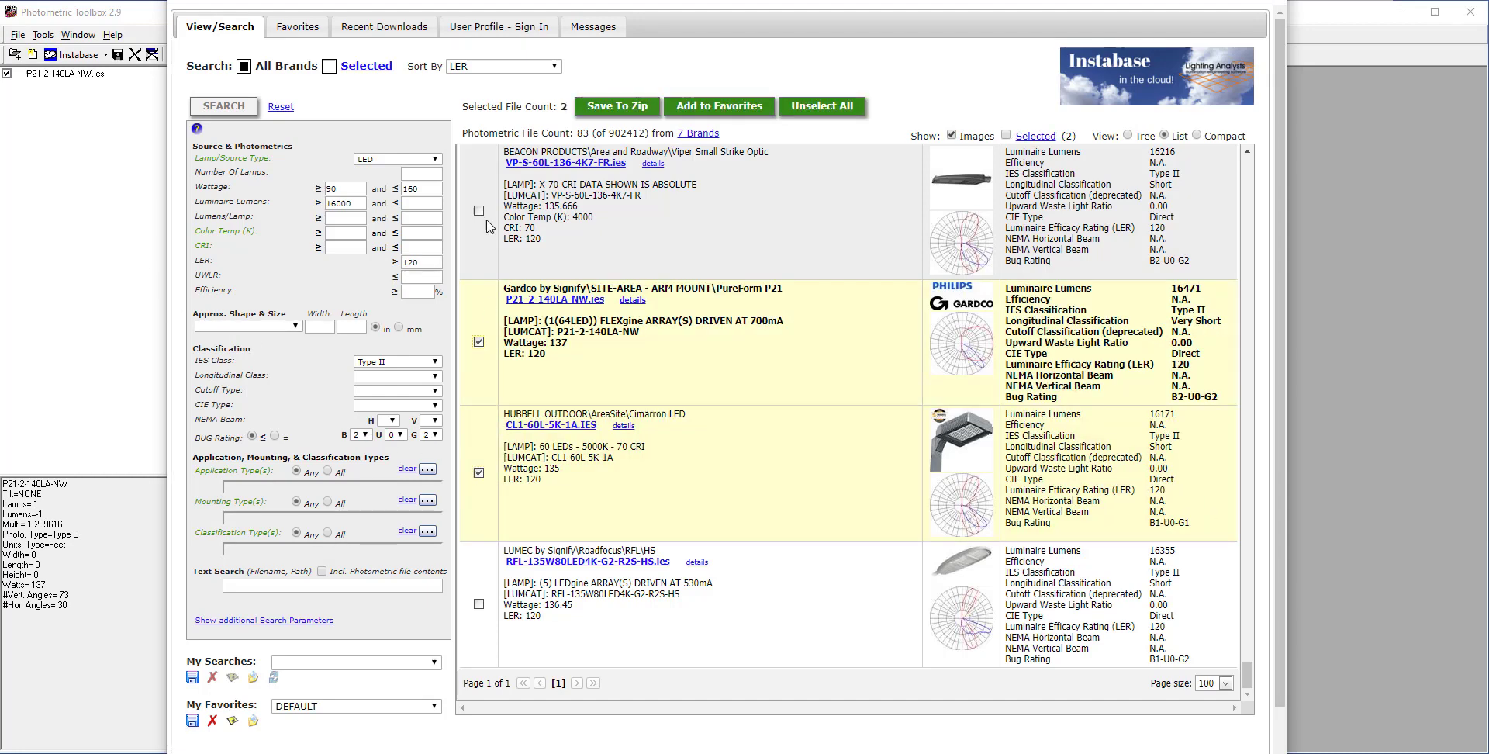
left_click(480, 212)
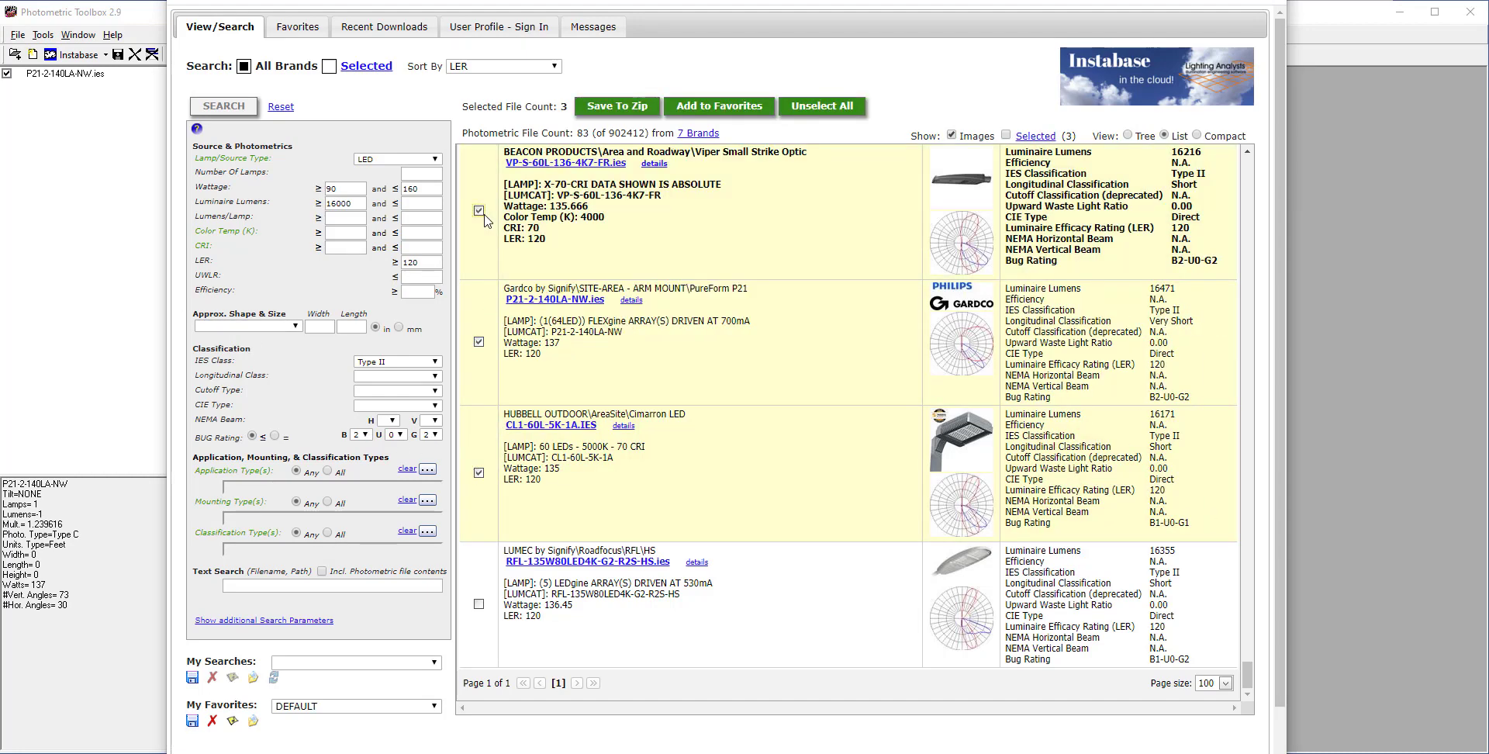
left_click(609, 110)
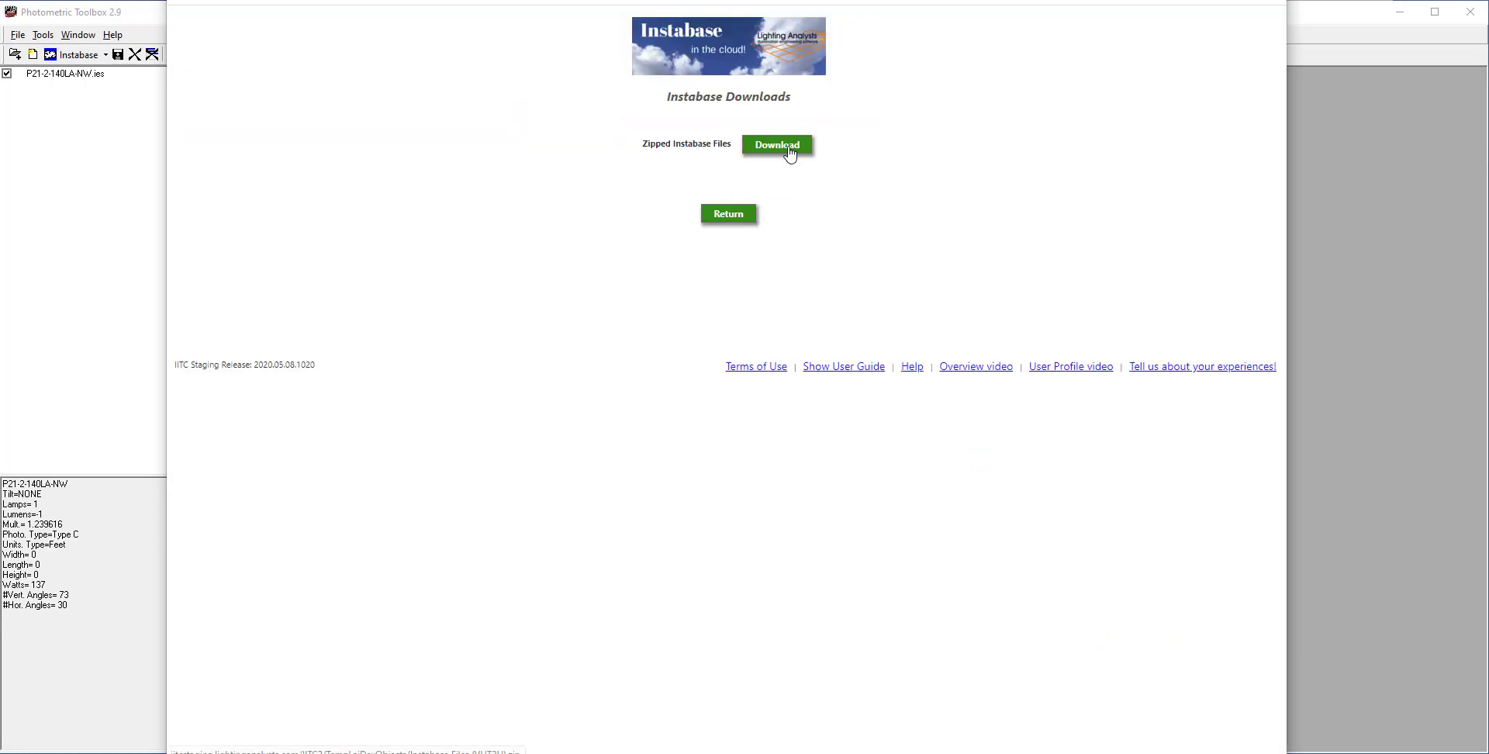
left_click(789, 148)
left_click(714, 216)
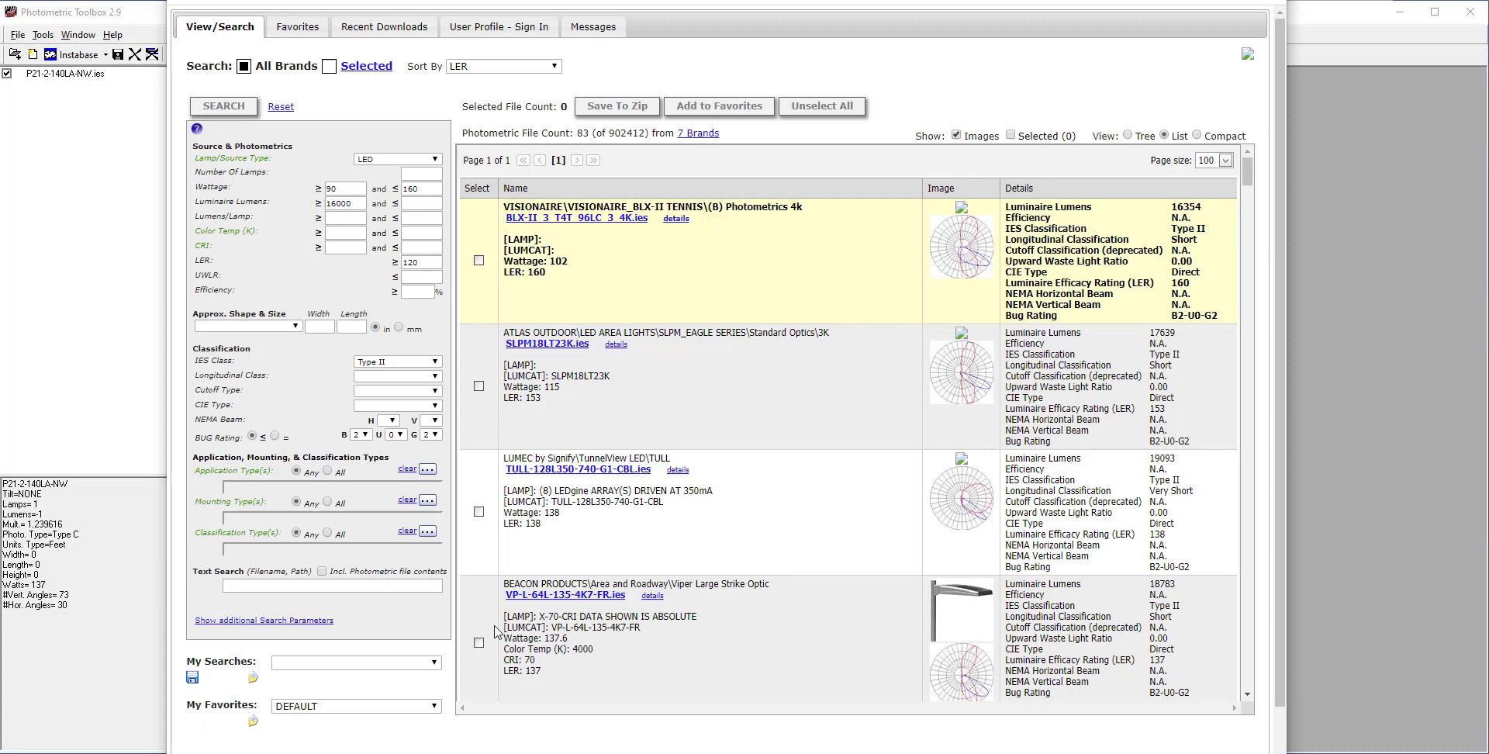
Add TULL-128L350-740-G1-CBL.ies and VP-L-64L-135-4K7-FR.ies to the favorites and view the DEFAULT favorites list.
left_click(479, 512)
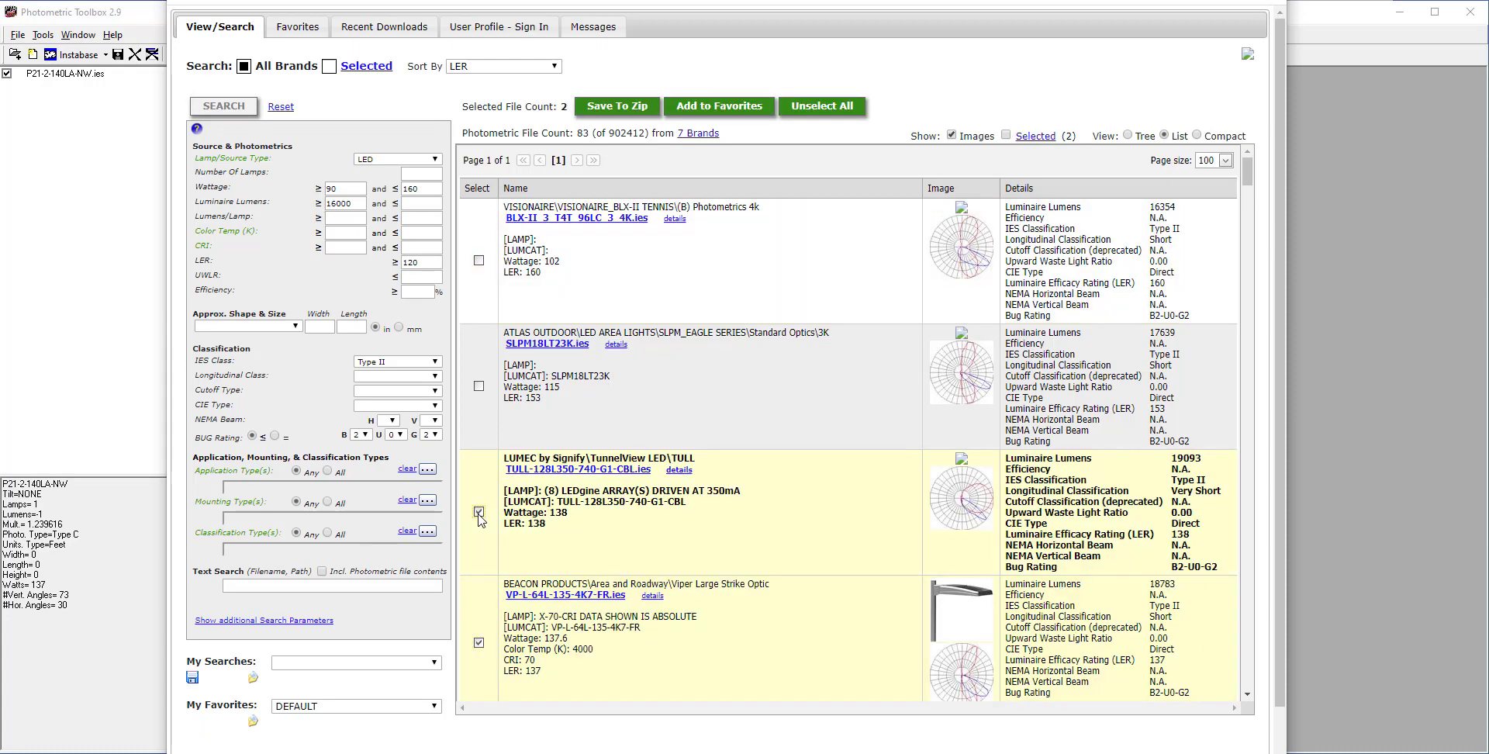
left_click(714, 106)
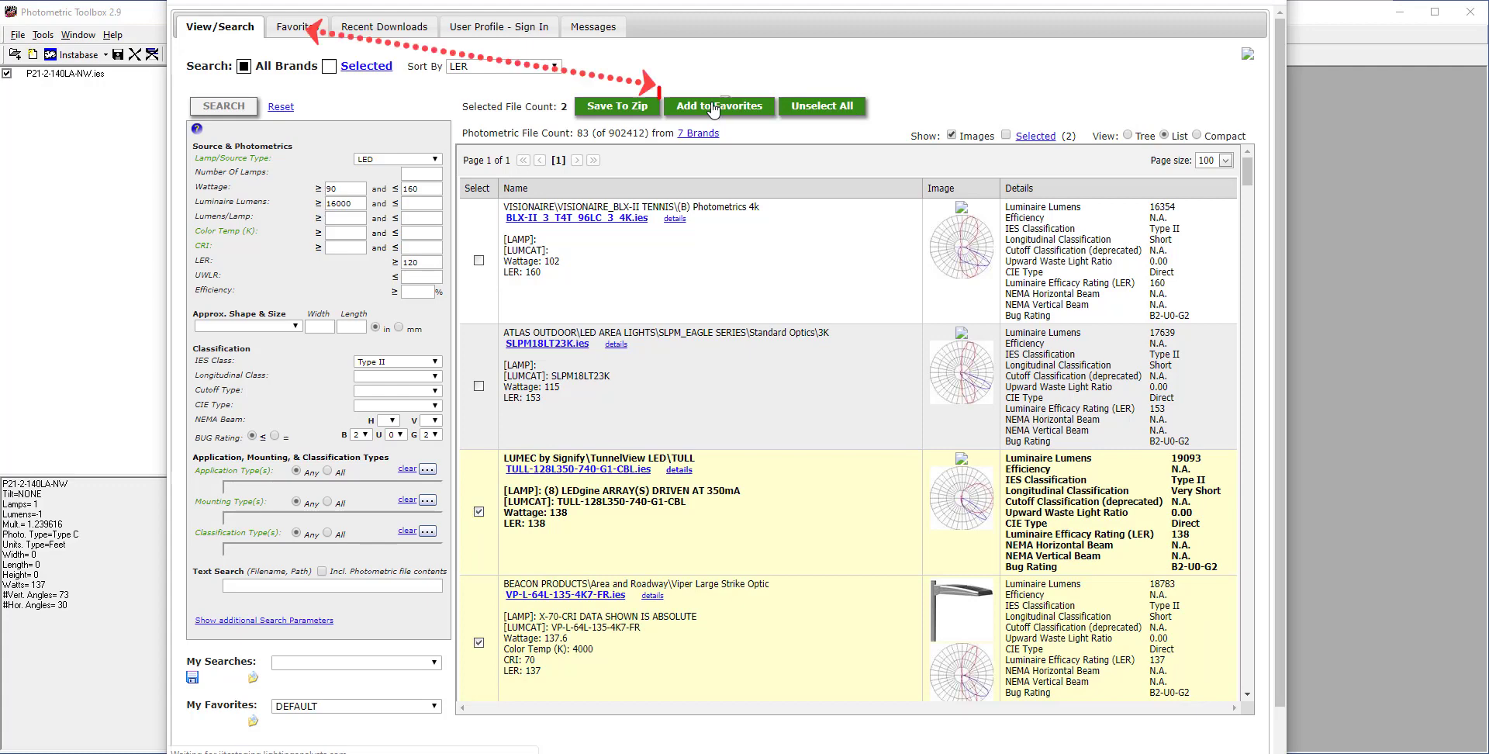
left_click(293, 28)
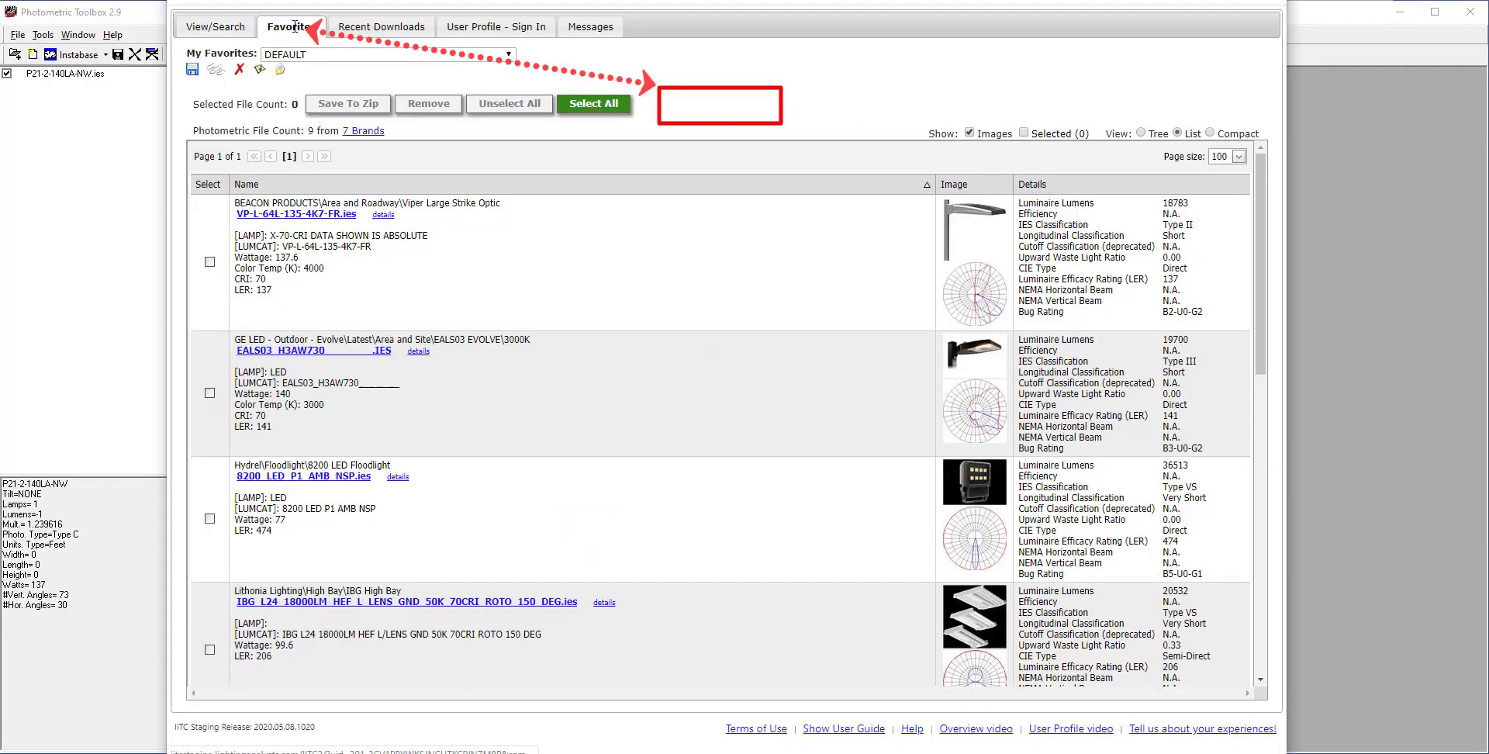
Review the recently downloaded photometric files and return to the search results.
left_click(367, 34)
scroll(539, 310, "down", 4)
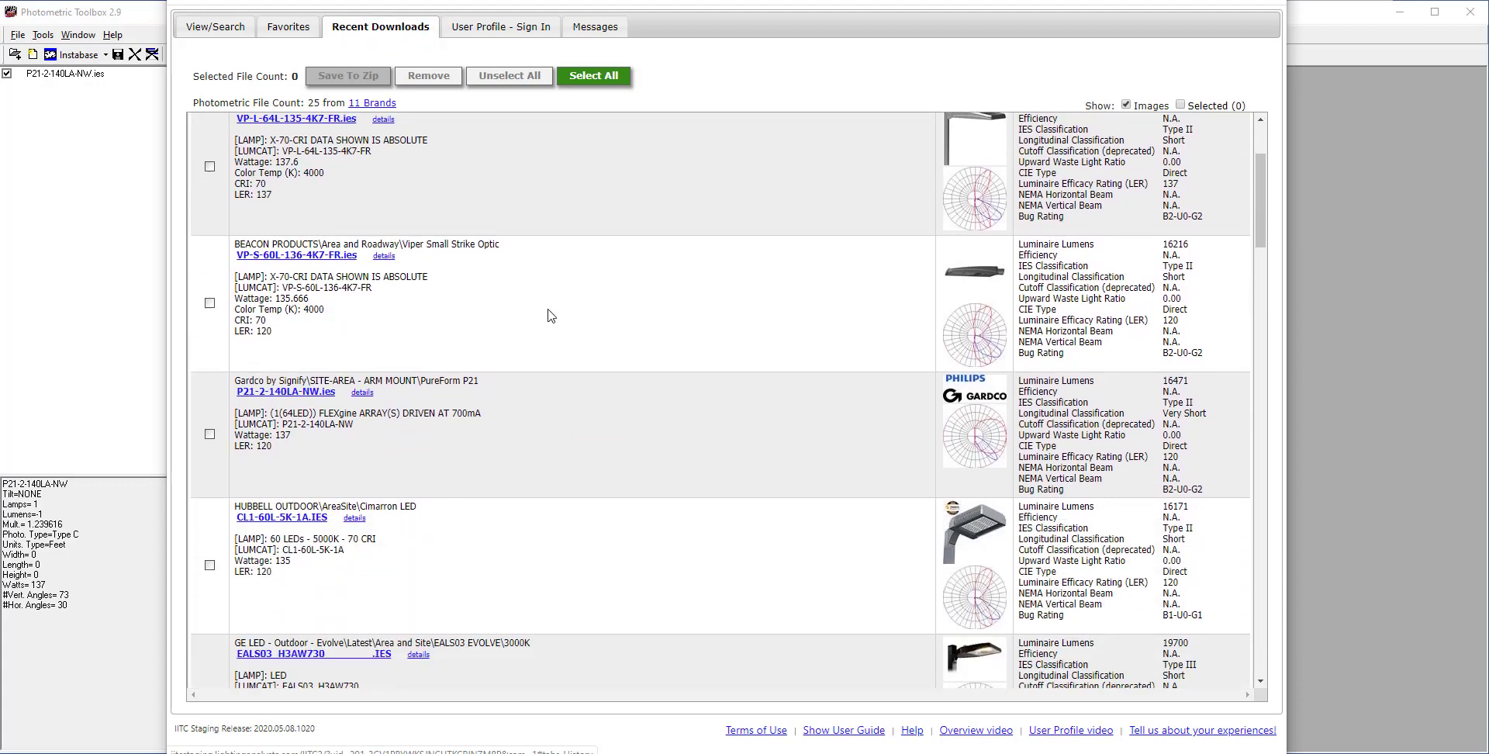
scroll(549, 316, "up", 2)
left_click(216, 26)
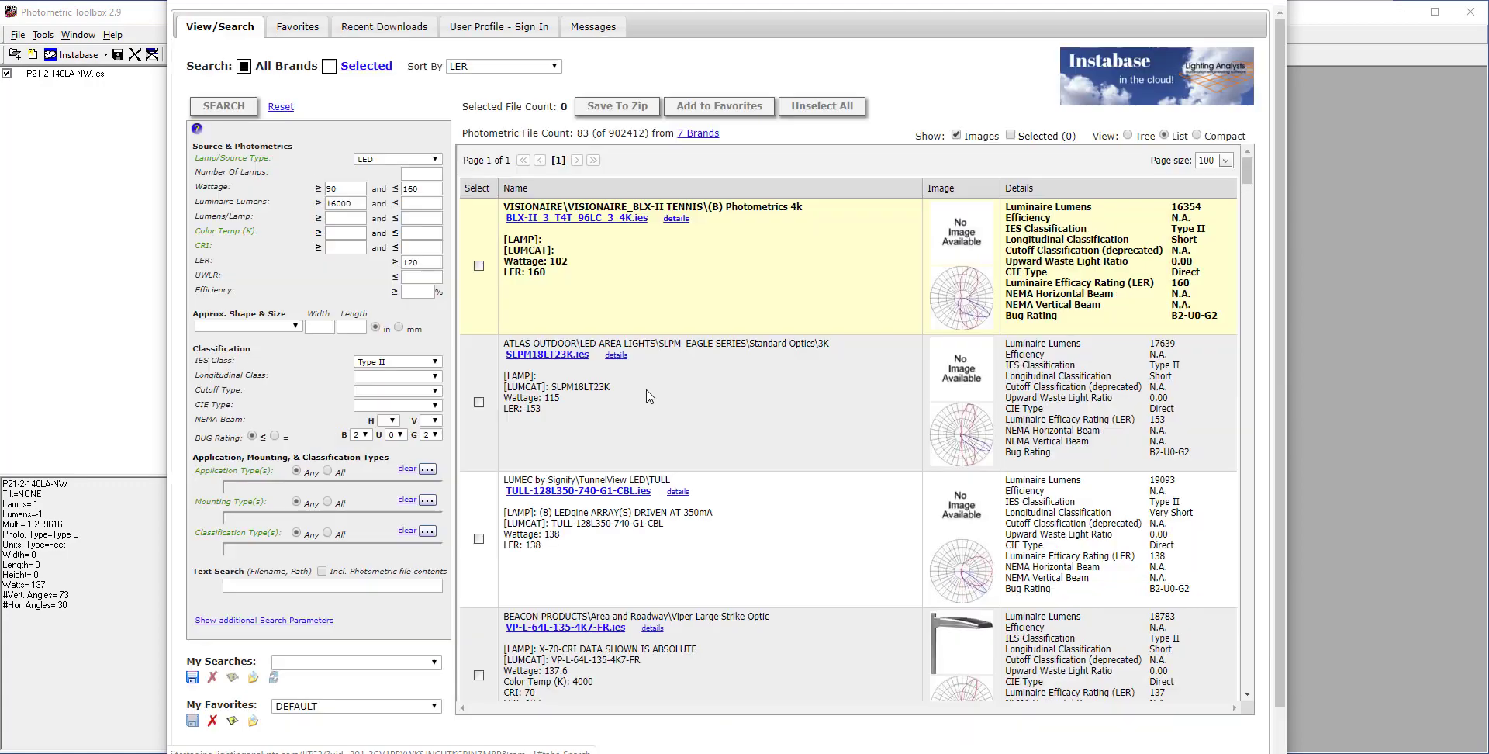